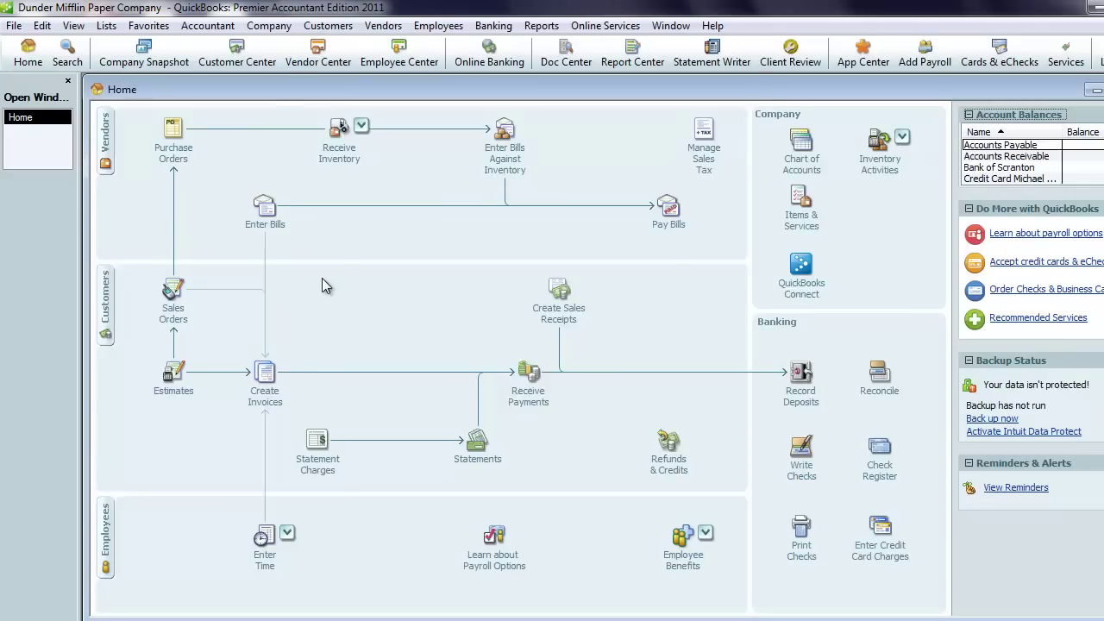
Add a Fixed Asset account named Delivery Truck to the chart of accounts
key(ctrl+a)
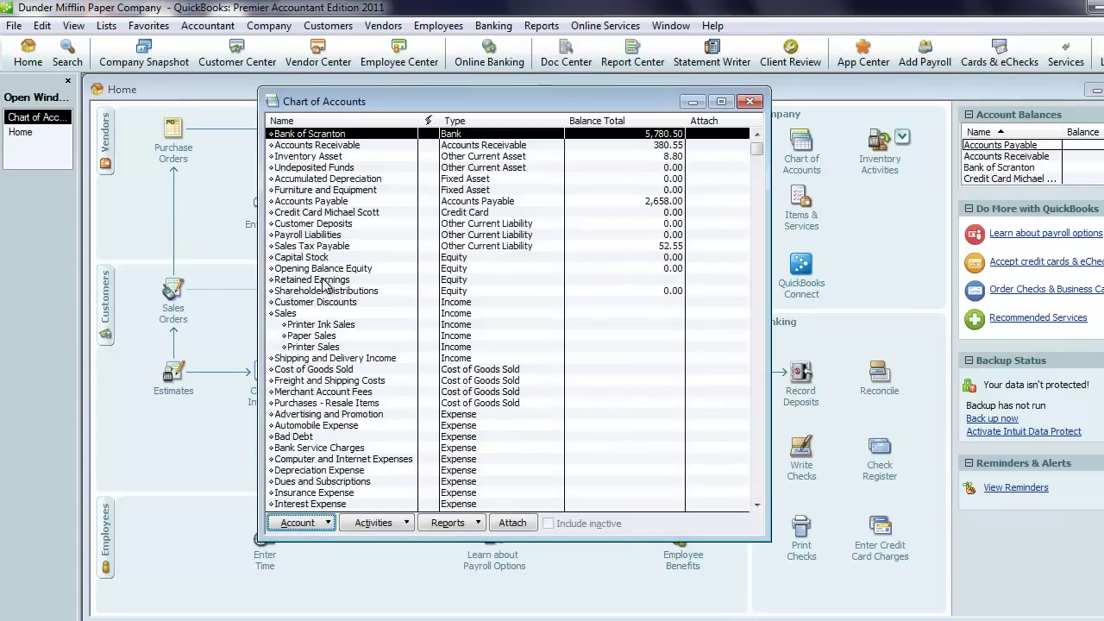
key(ctrl+n)
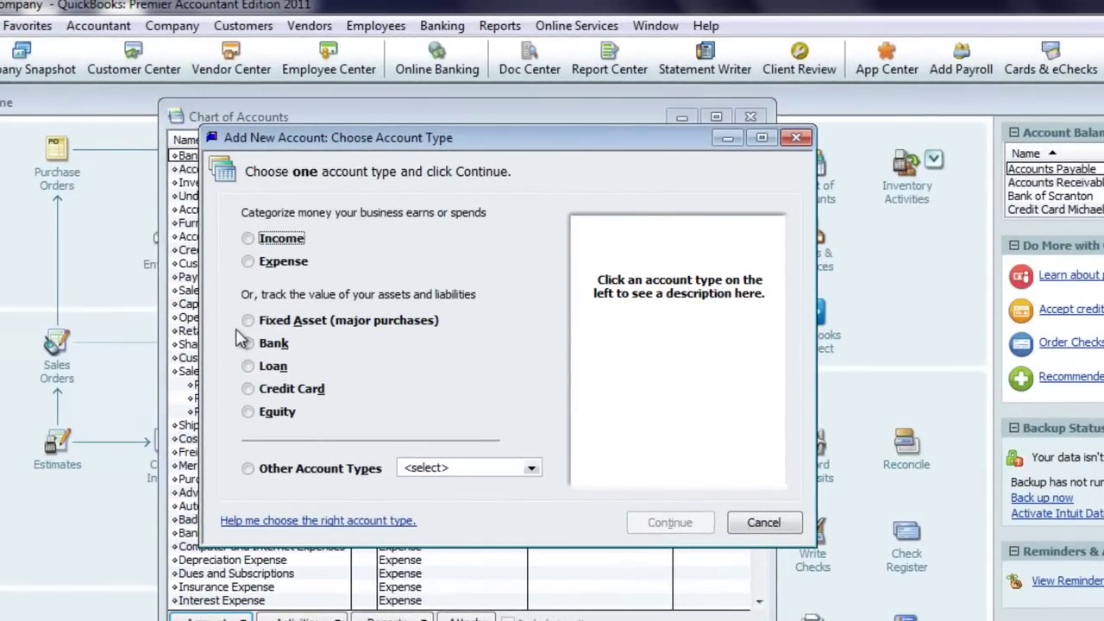
click(247, 320)
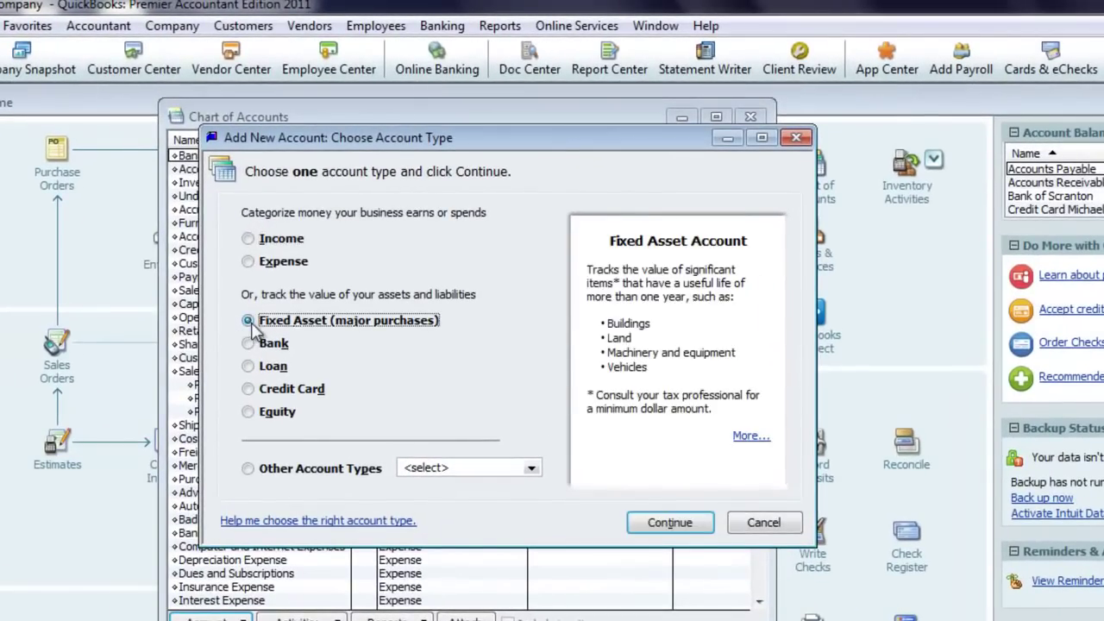
click(670, 523)
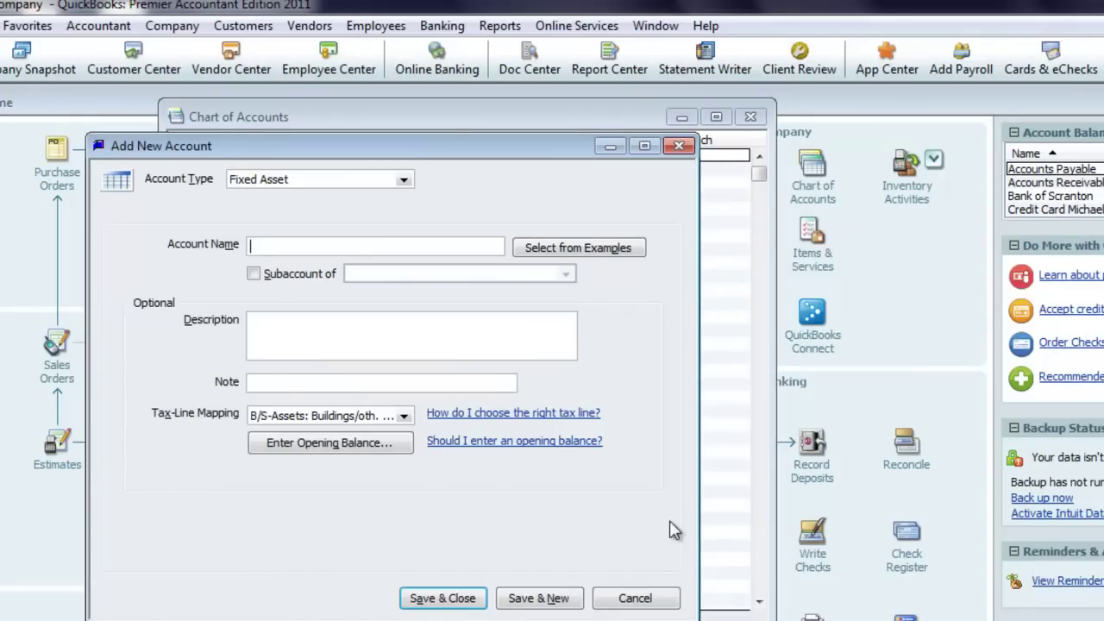
text(Delivery Truck)
click(466, 599)
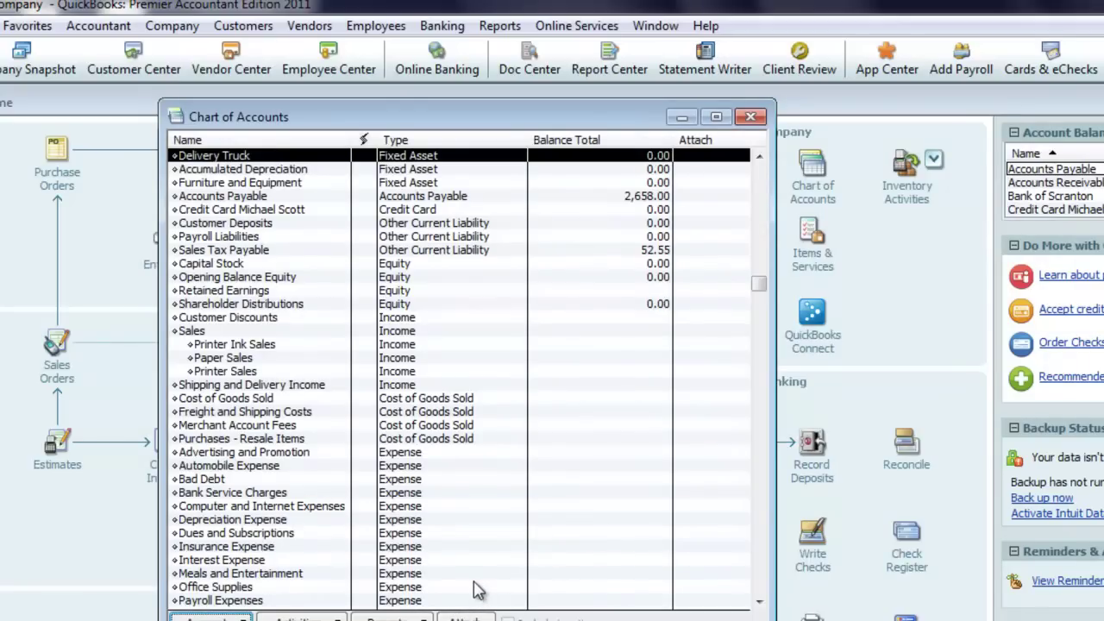
Add a Long Term Liability account named Truck Loan, then close the chart of accounts
key(ctrl+n)
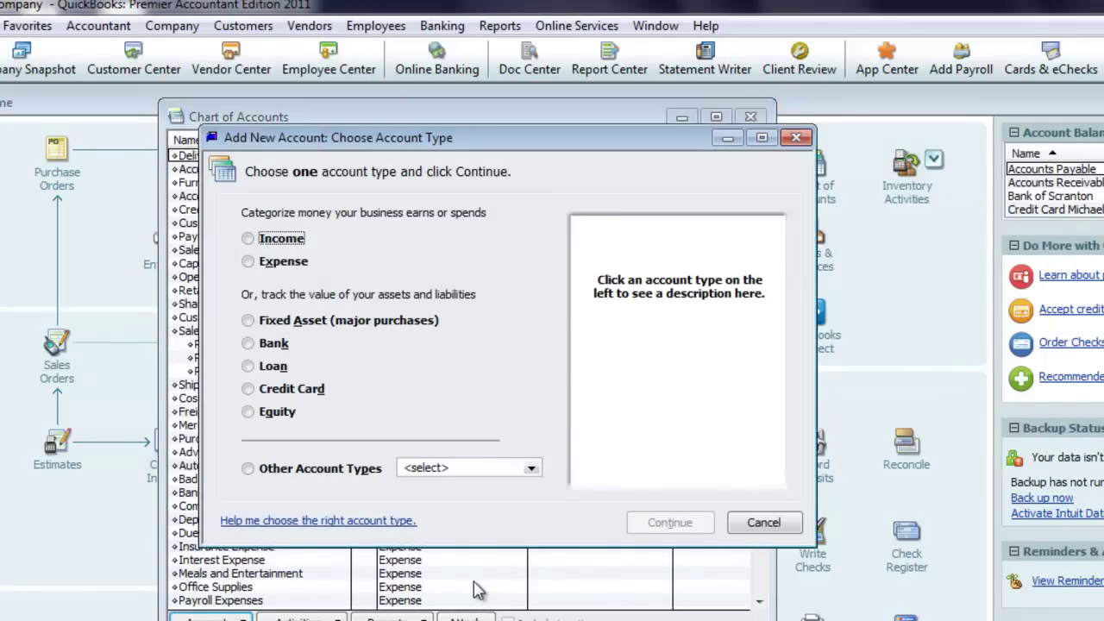
click(249, 367)
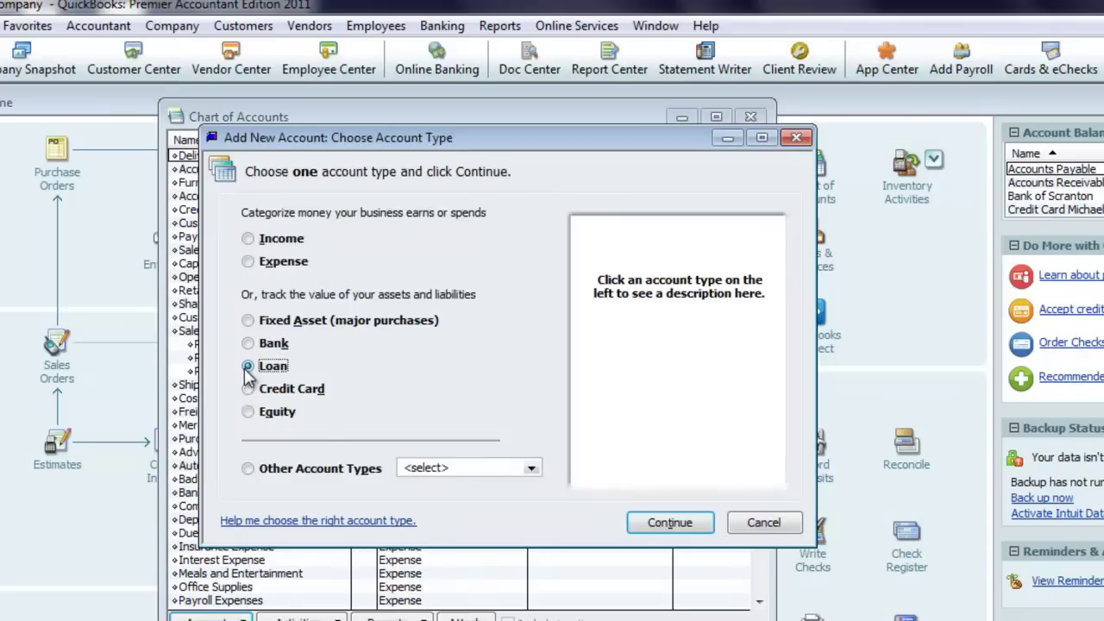
click(647, 522)
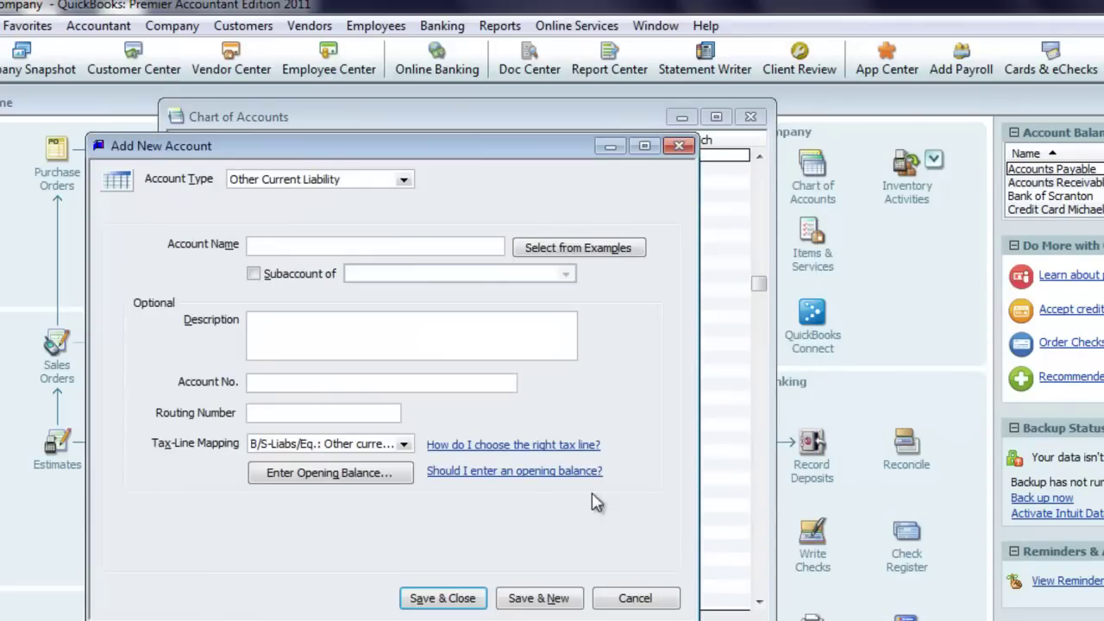
click(403, 179)
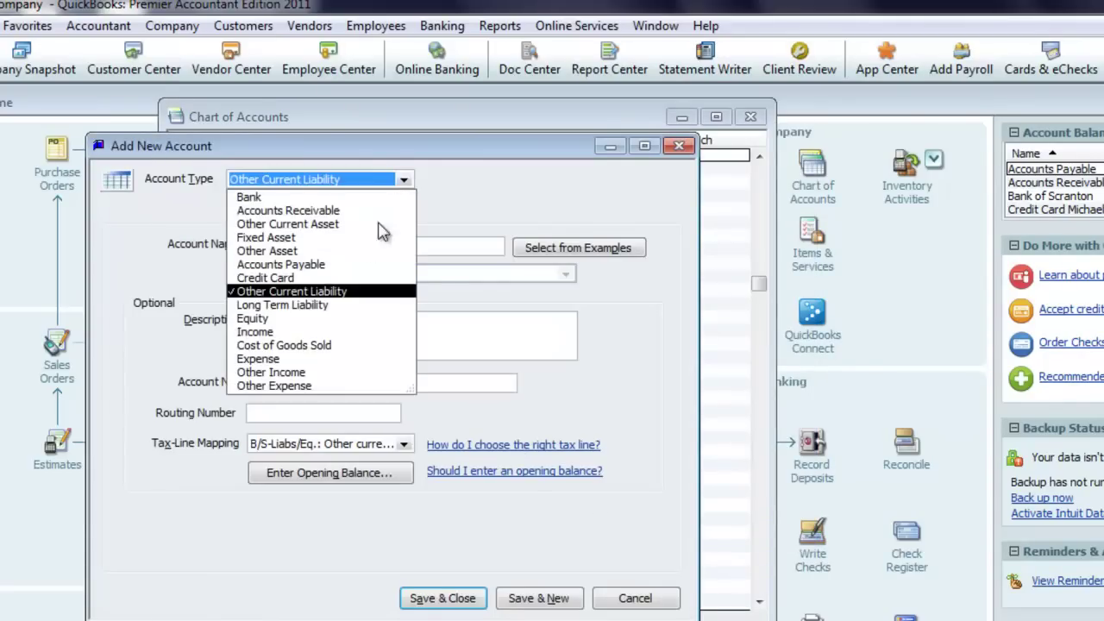
click(326, 306)
click(341, 244)
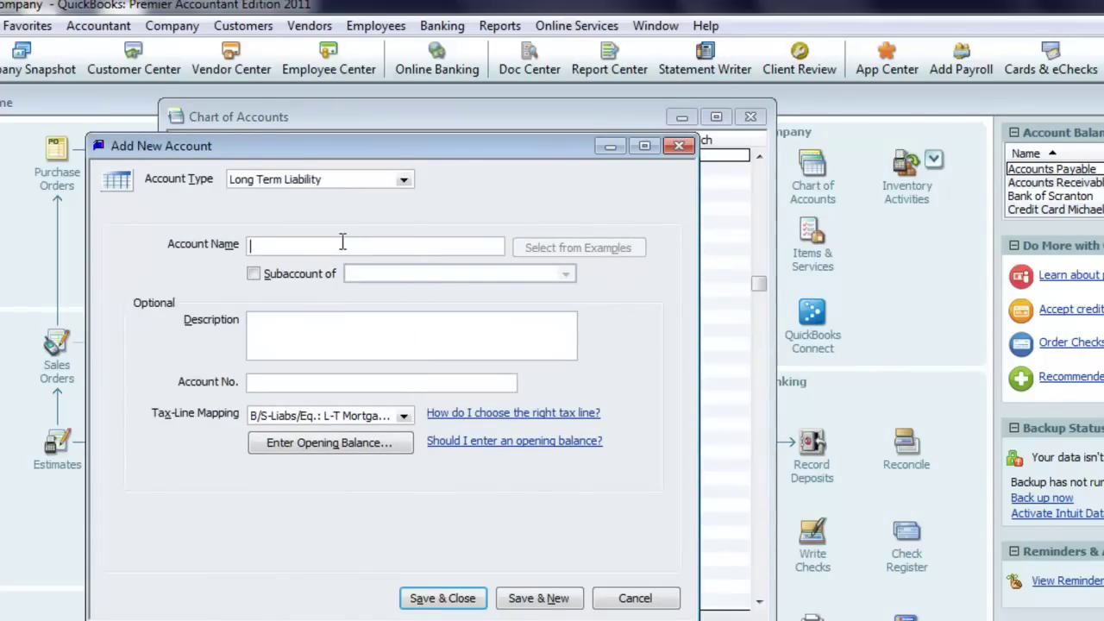
text(Truck Loan)
click(440, 598)
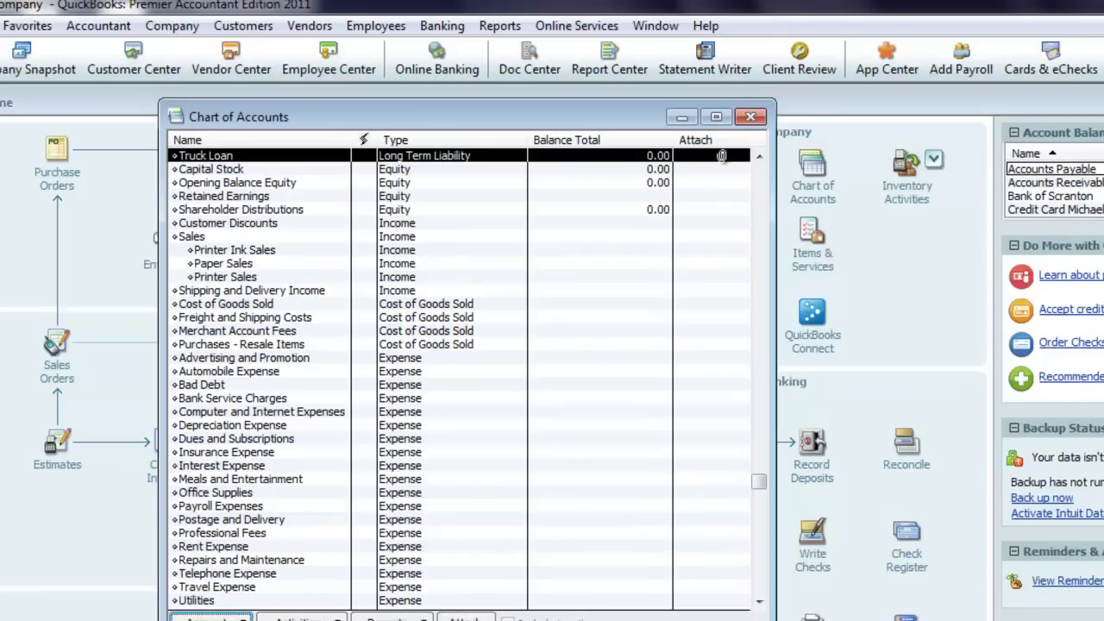
click(750, 117)
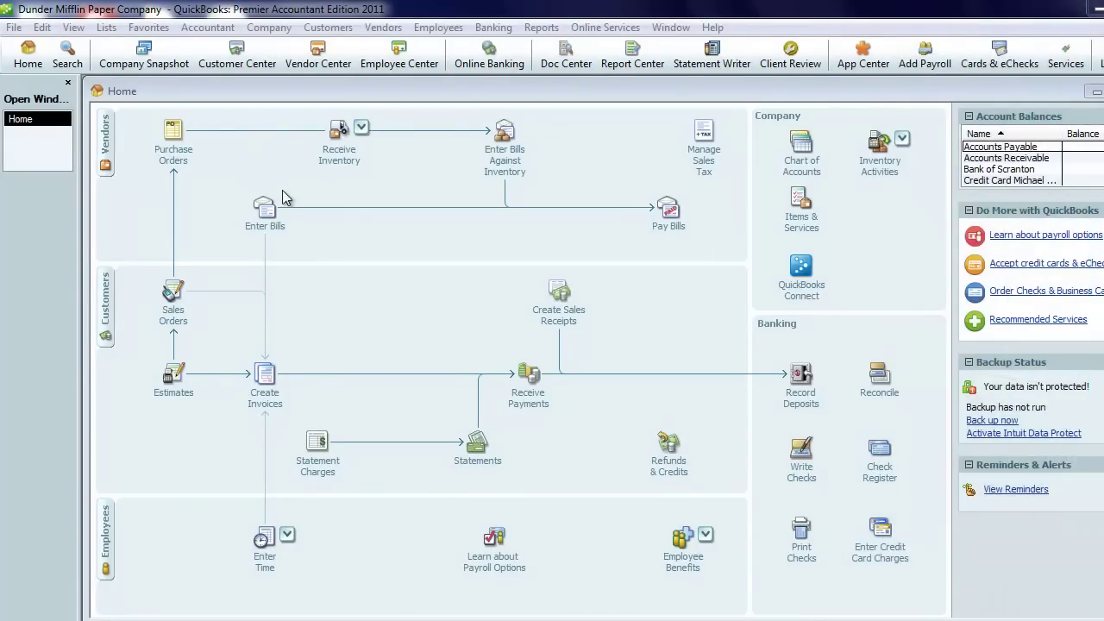
Start a general journal entry with a Delivery Truck line and the memo "Truck purchase"
click(269, 27)
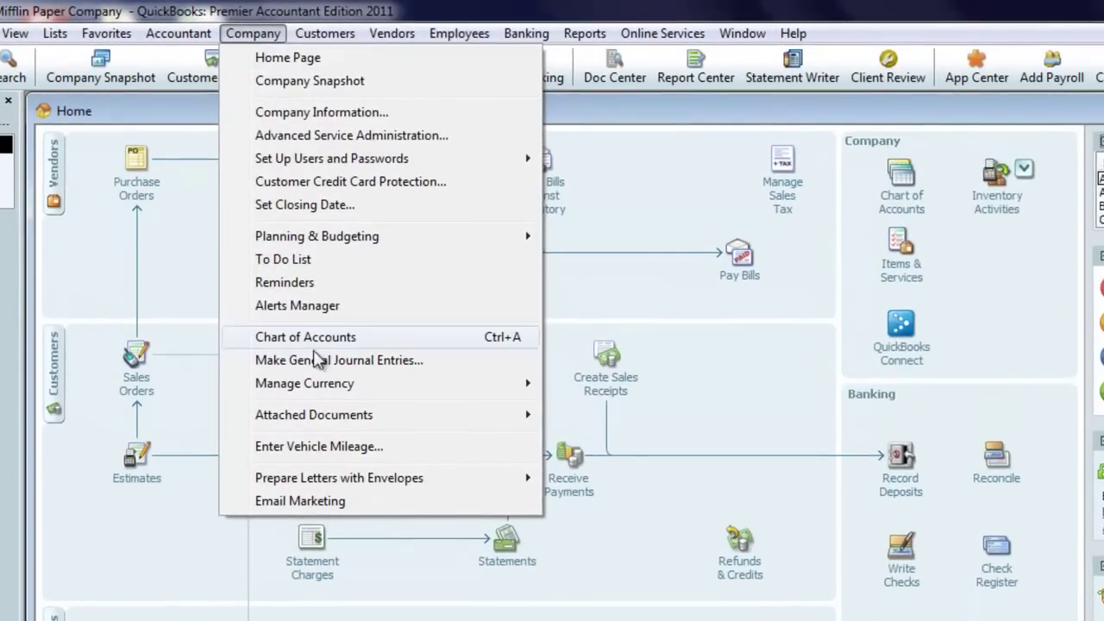
click(315, 362)
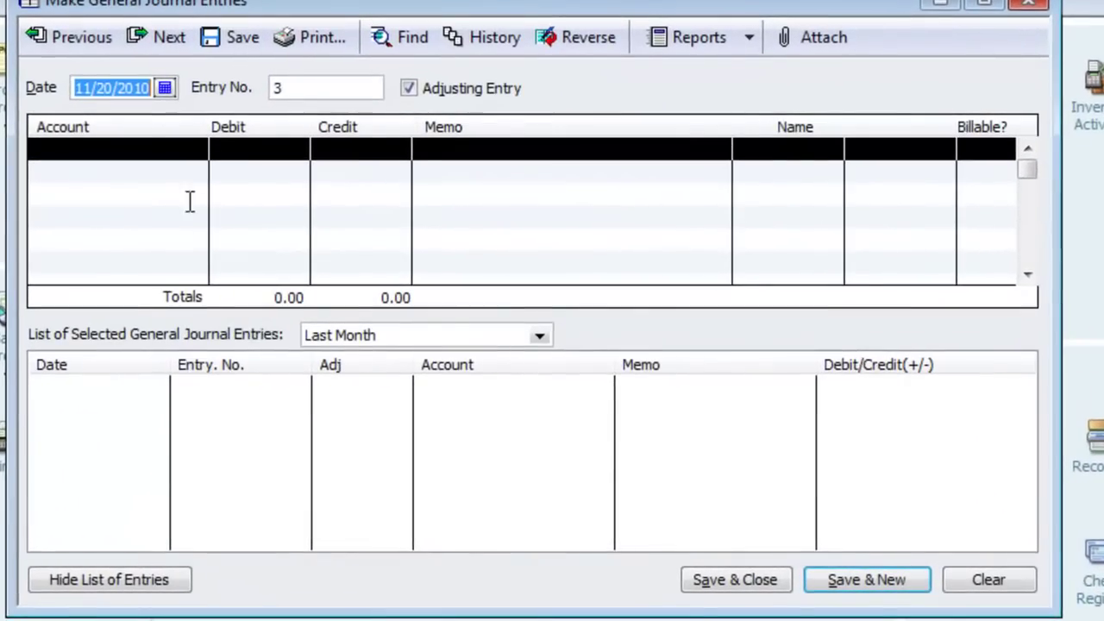
click(156, 164)
text(Delivery Truck)
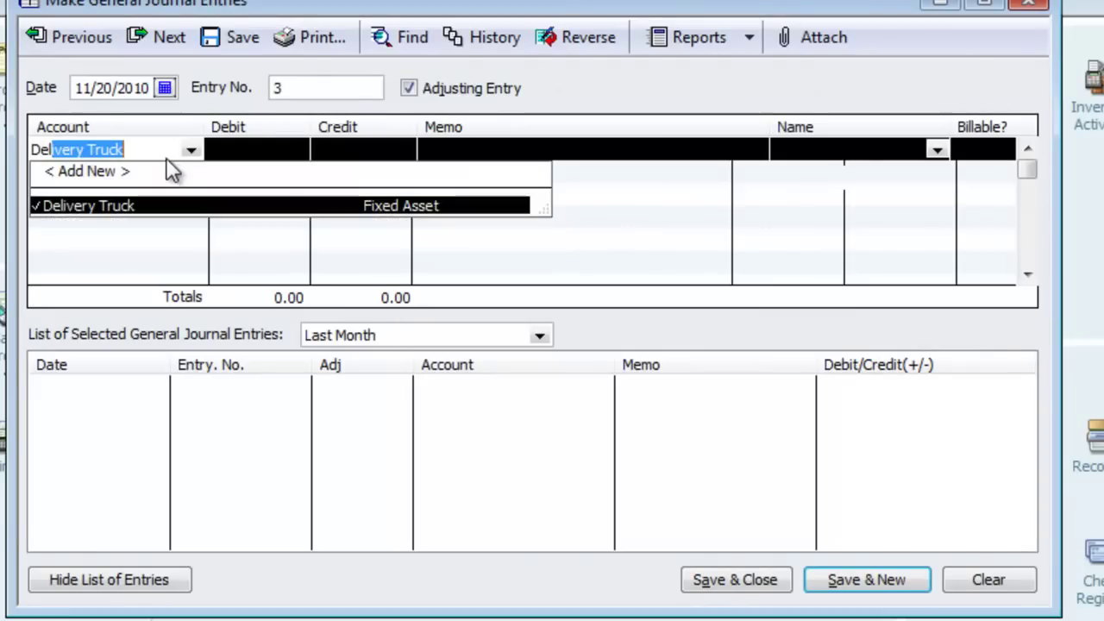
key(Tab)
key(Tab)
key(Tab)
text(Tr)
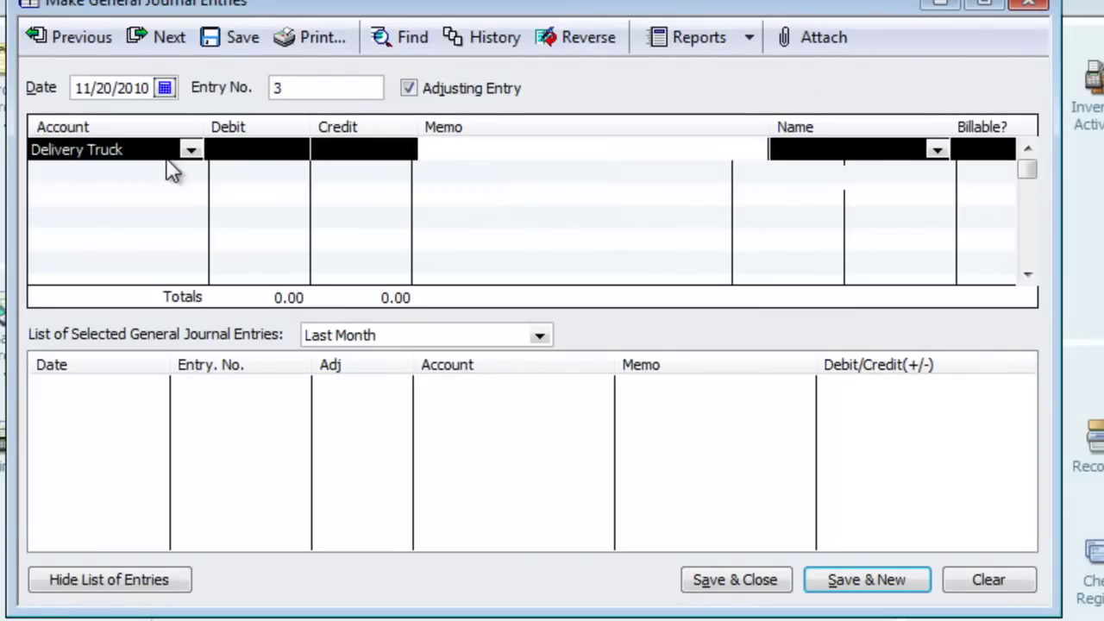
text(uck purchase)
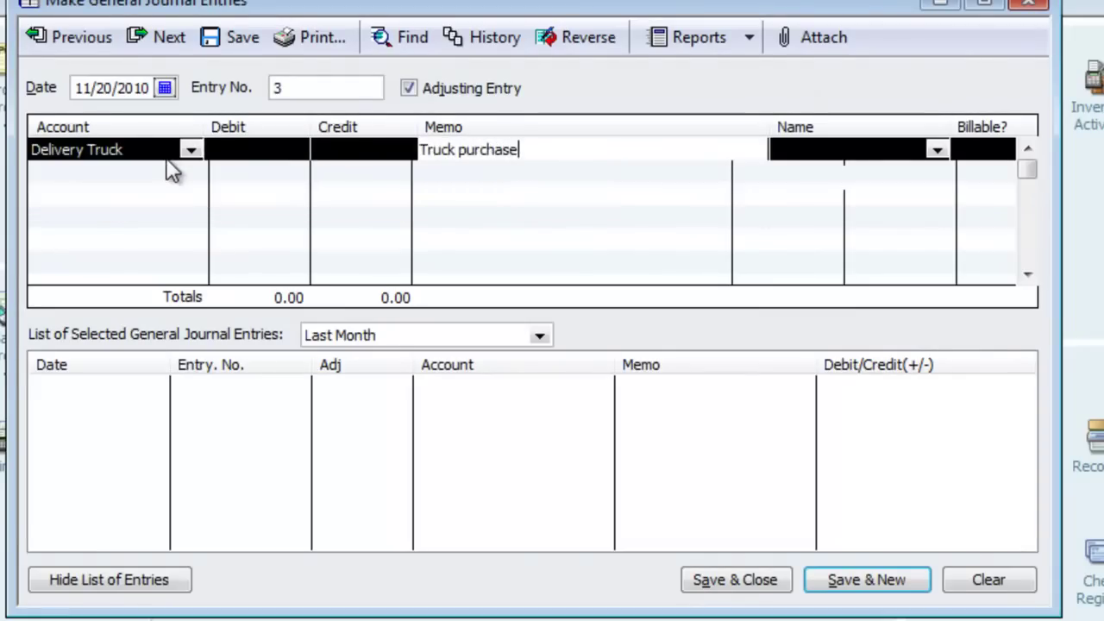
Add Truck Loan and Bank of Scranton as the second and third account lines of the journal entry
click(172, 170)
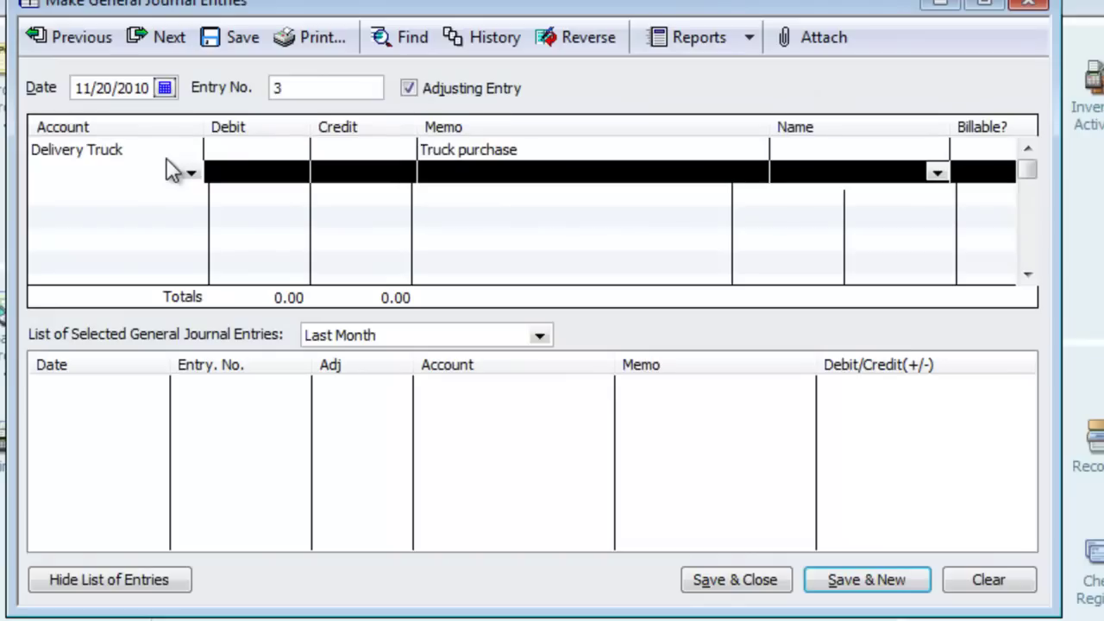
text(Tr)
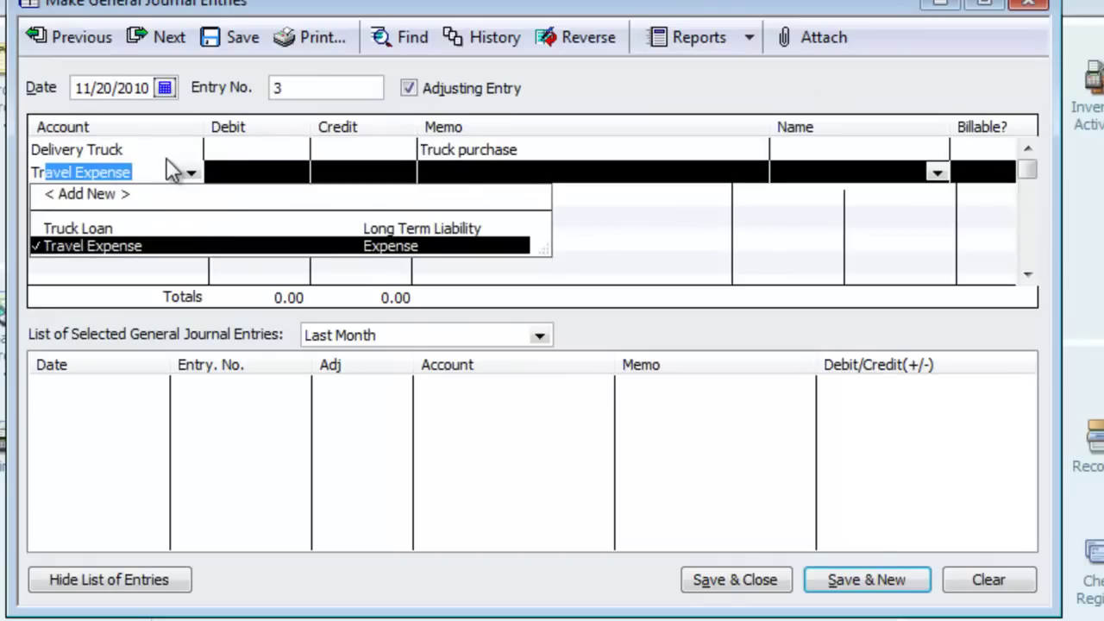
text(uck Loan)
key(Tab)
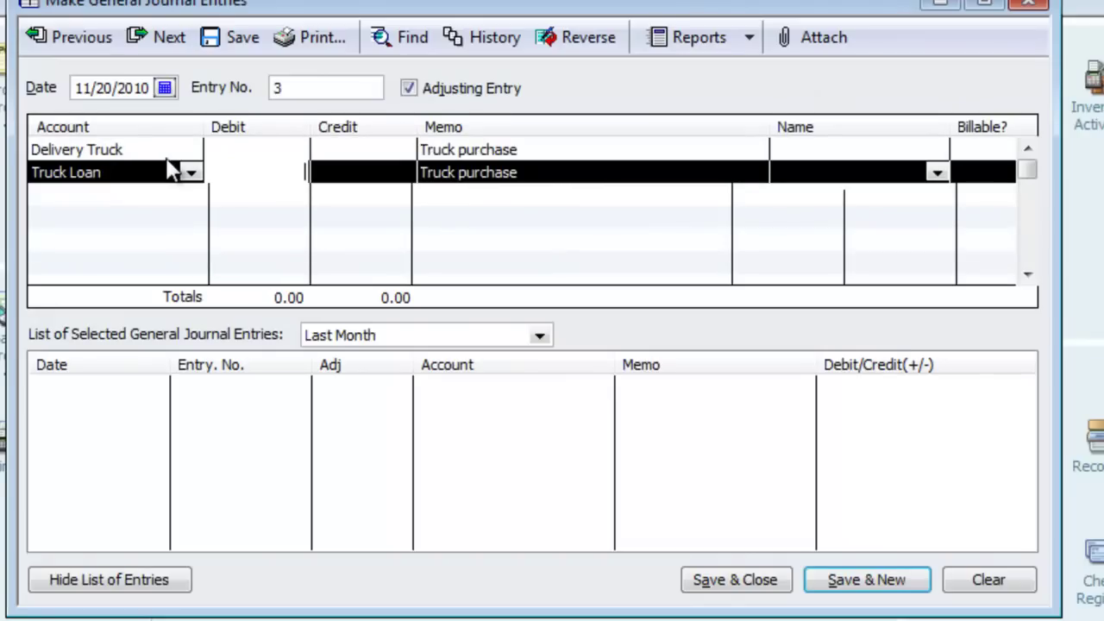
key(Tab)
key(Tab)
key(Tab)
key(Tab)
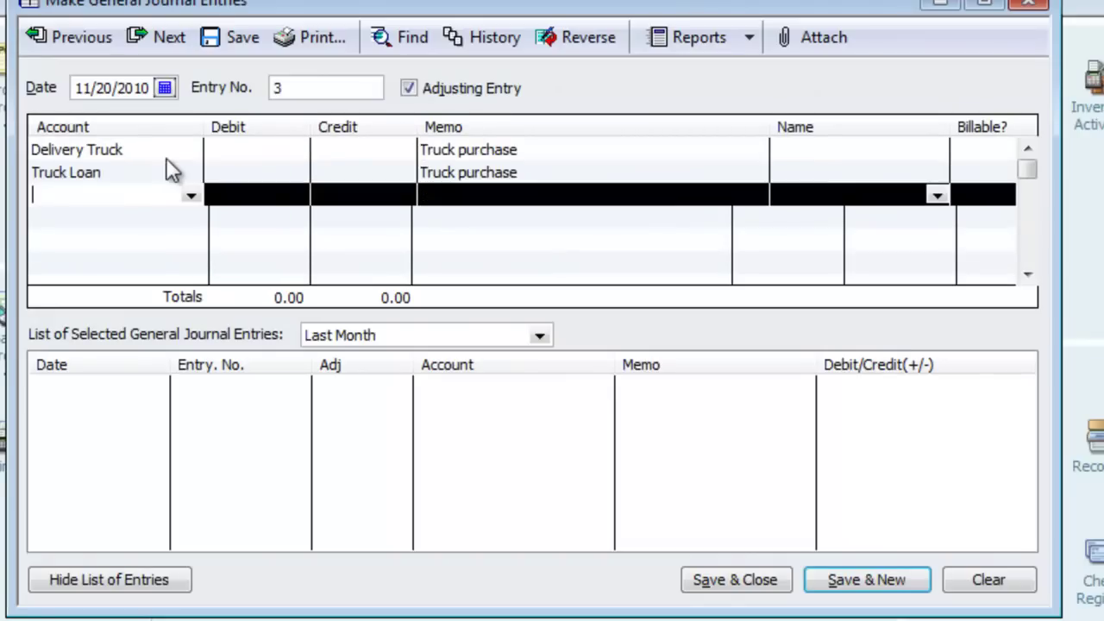
text(Bank of Scranton)
key(Tab)
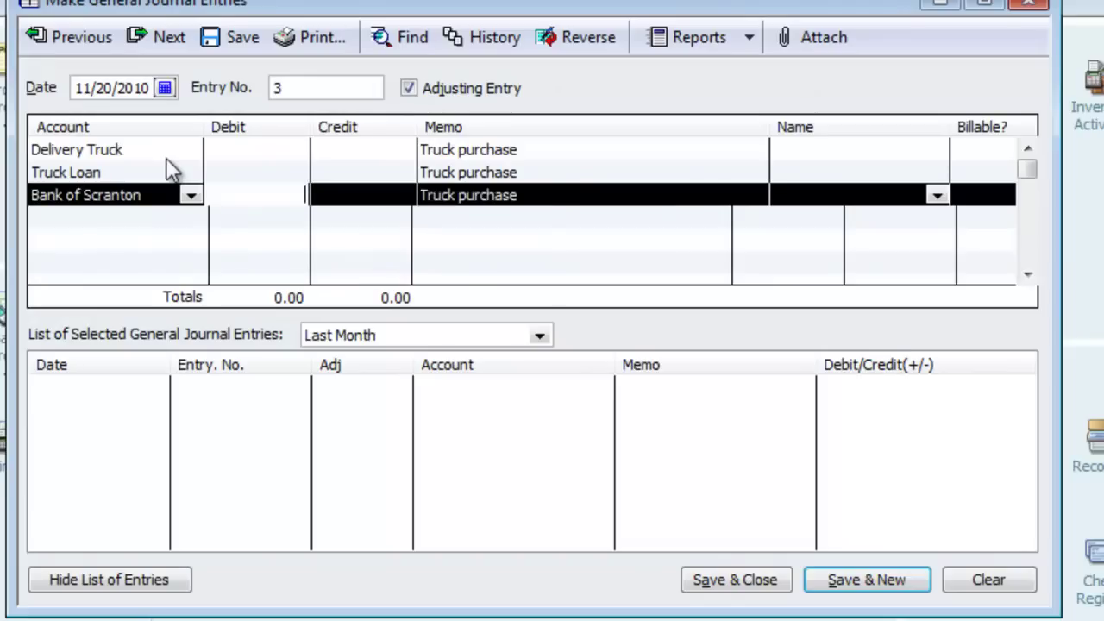
Debit Delivery Truck 20,000, credit Truck Loan 19,000 and Bank of Scranton 1,000, and save and close the journal entry
click(220, 150)
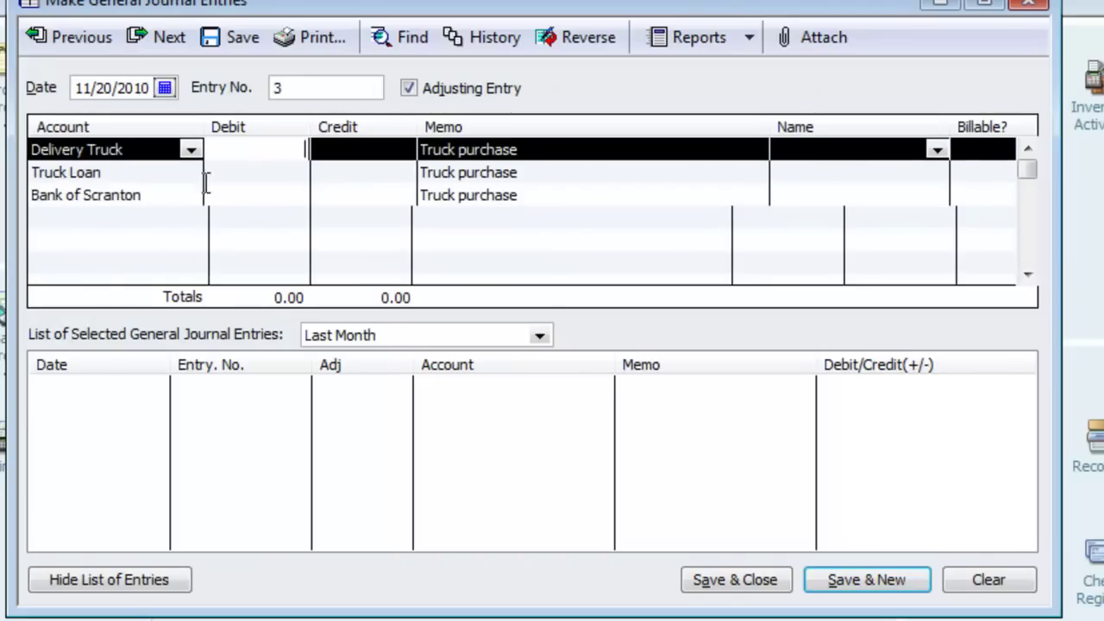
text(20,)
text(0000)
key(Down)
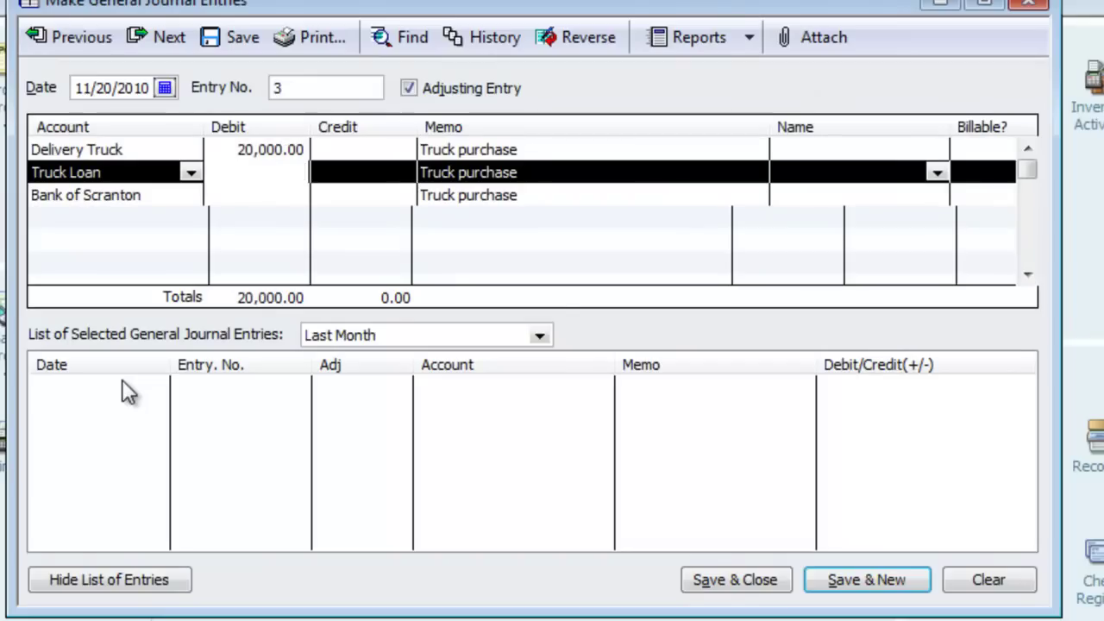
key(Tab)
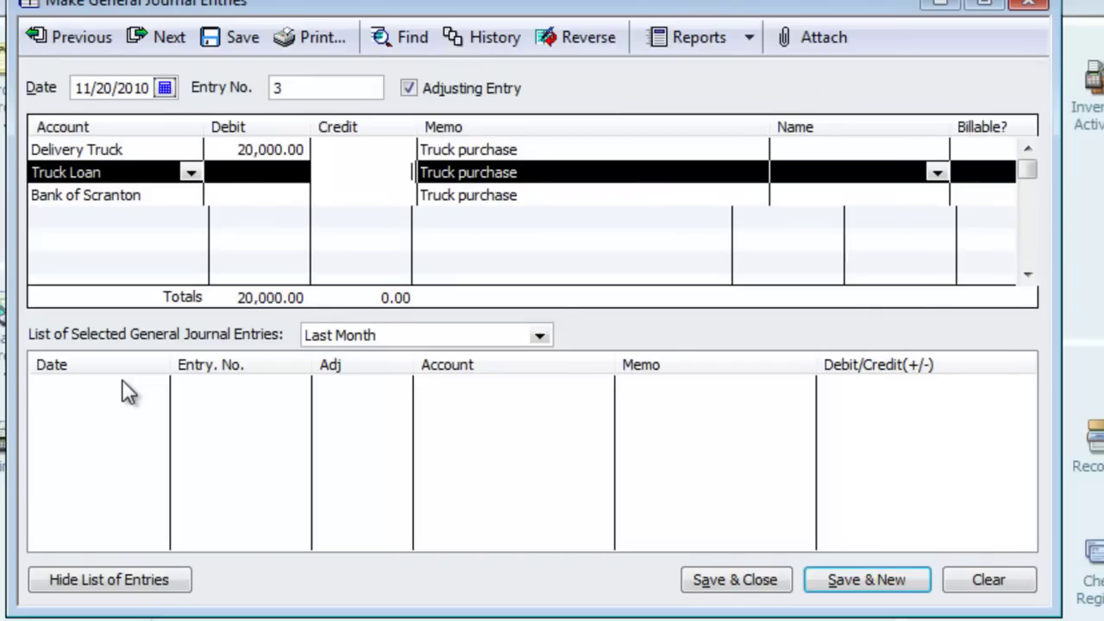
text(19000)
key(Down)
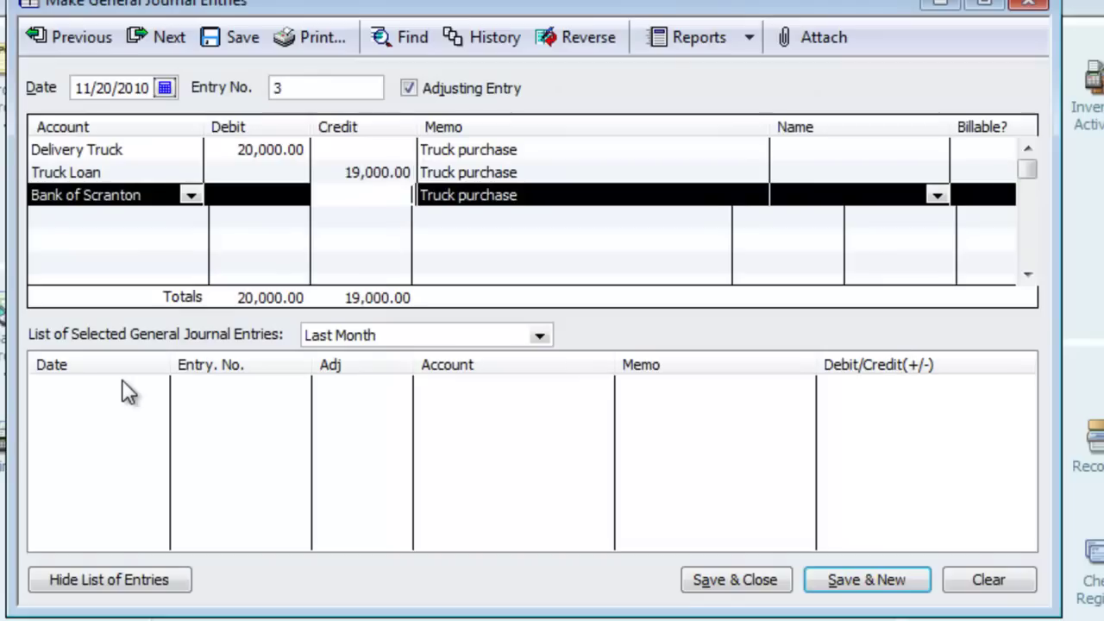
text(1000)
key(Tab)
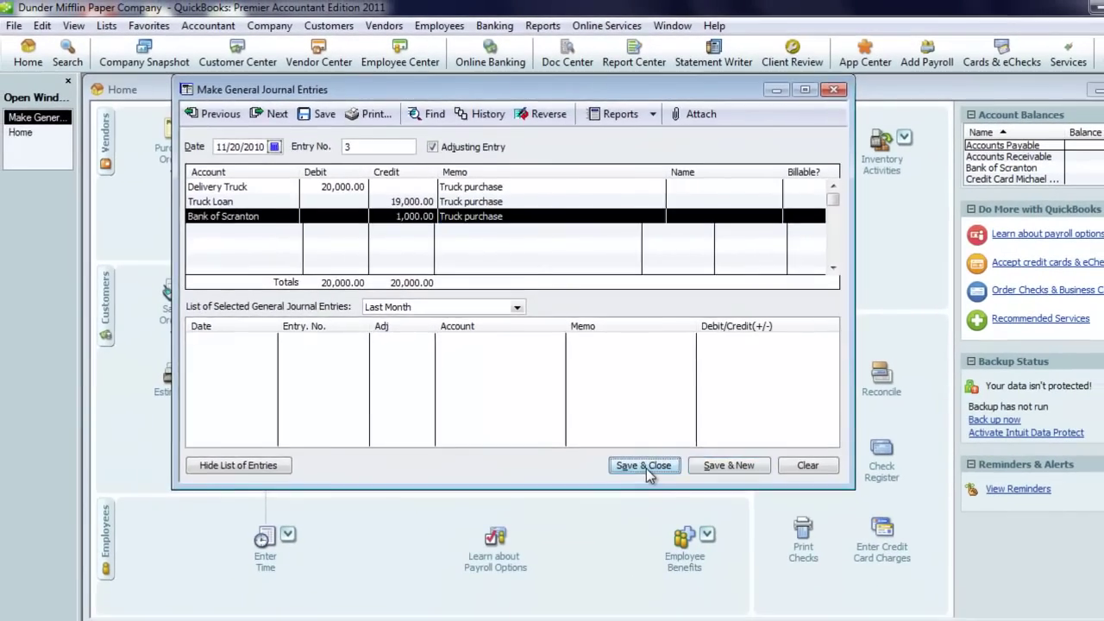
click(734, 580)
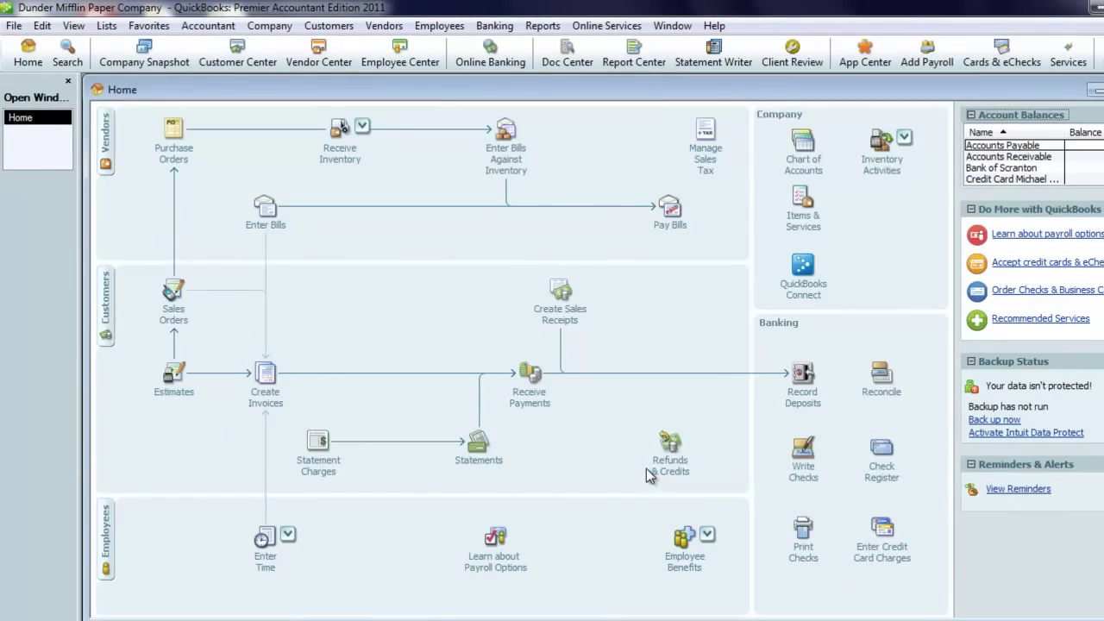
Run the Balance Sheet report and review the bank, fixed asset and liability sections for the truck purchase
click(543, 25)
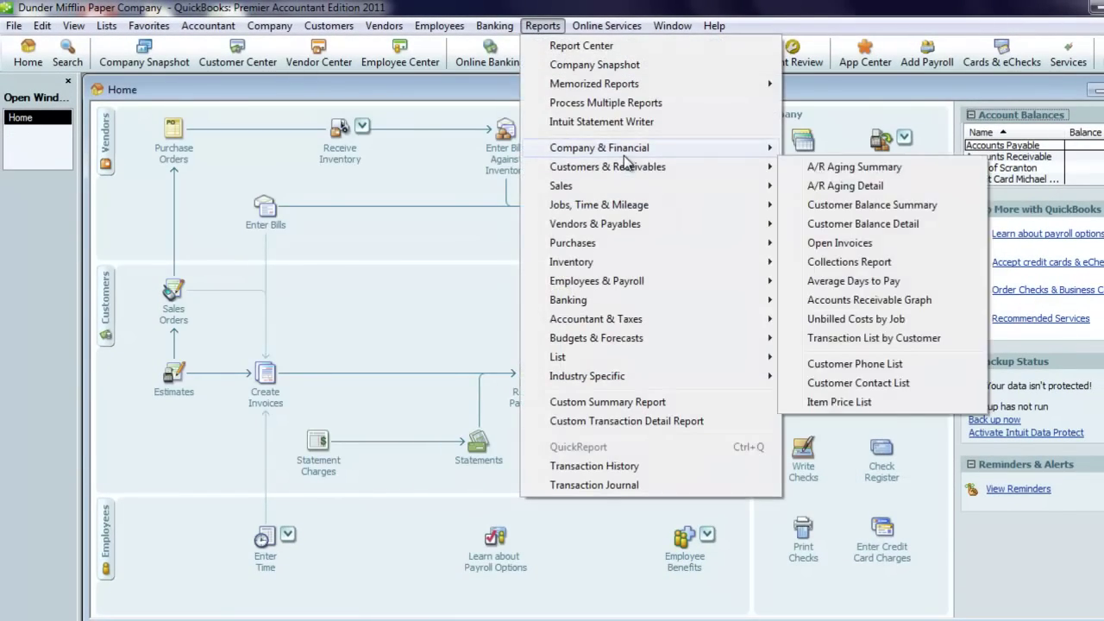
mouse_move(621, 148)
click(828, 385)
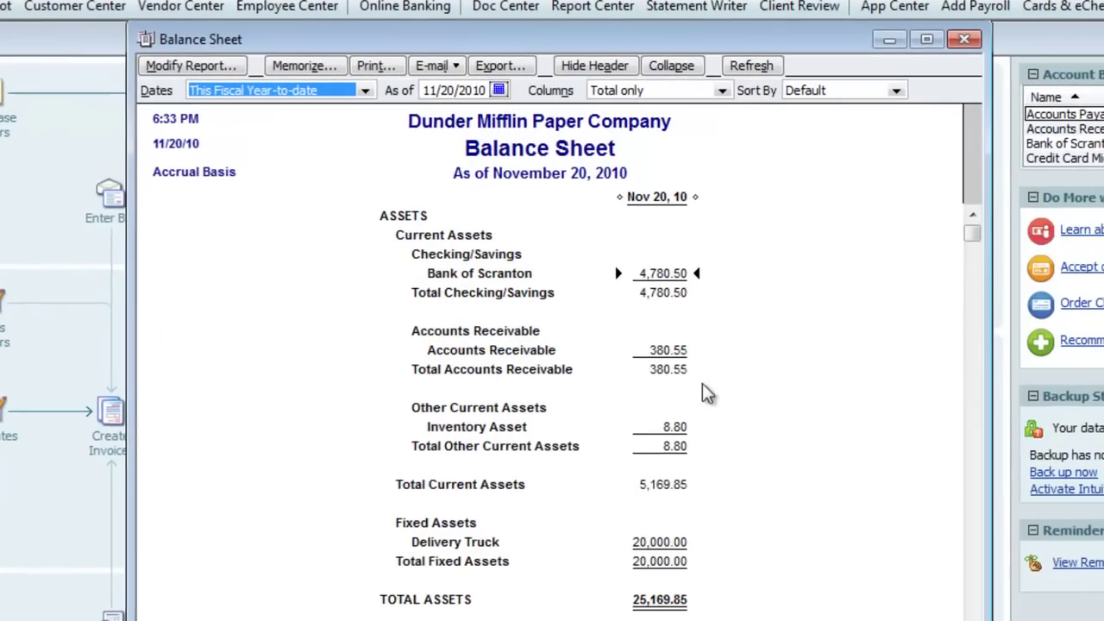
scroll(848, 273, down, 2)
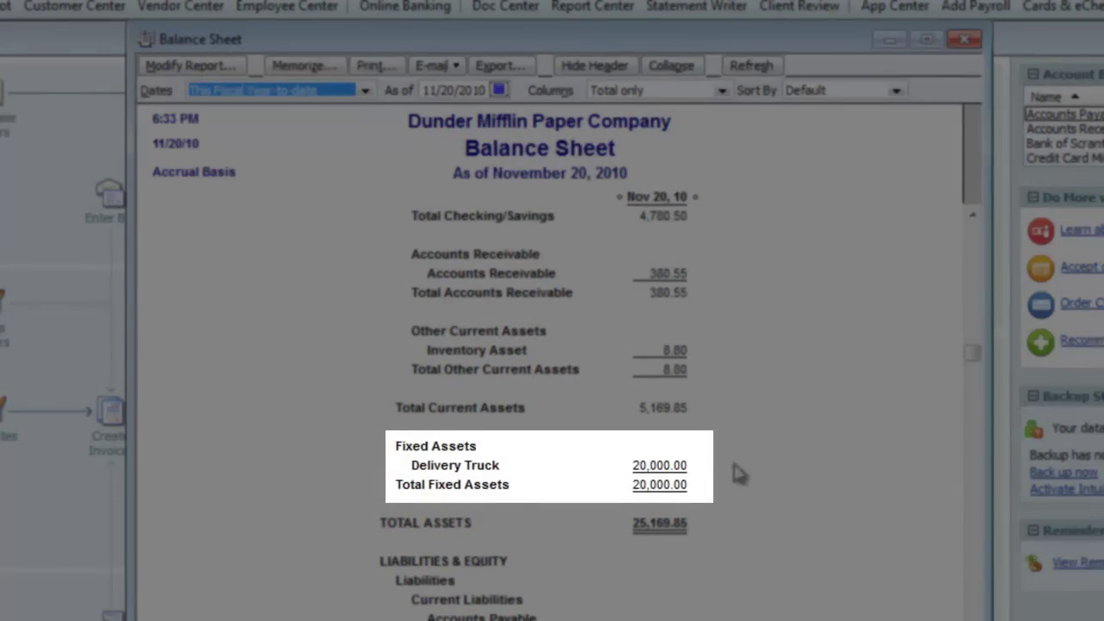
scroll(826, 457, down, 6)
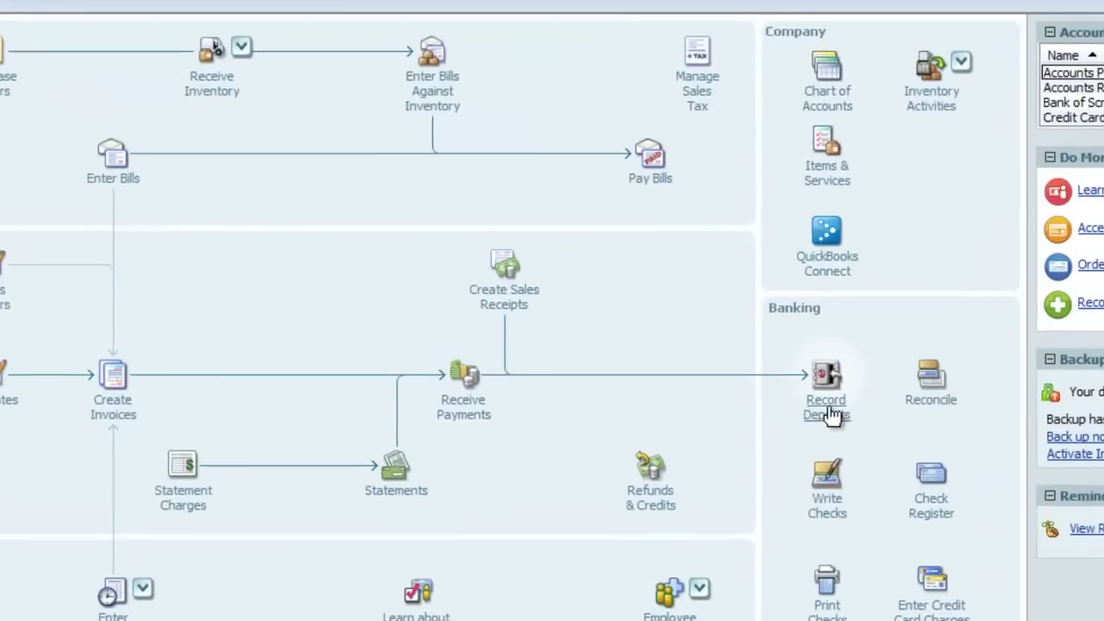
Start a bank deposit and add Finance Co. as a new vendor that the first line is received from
click(828, 412)
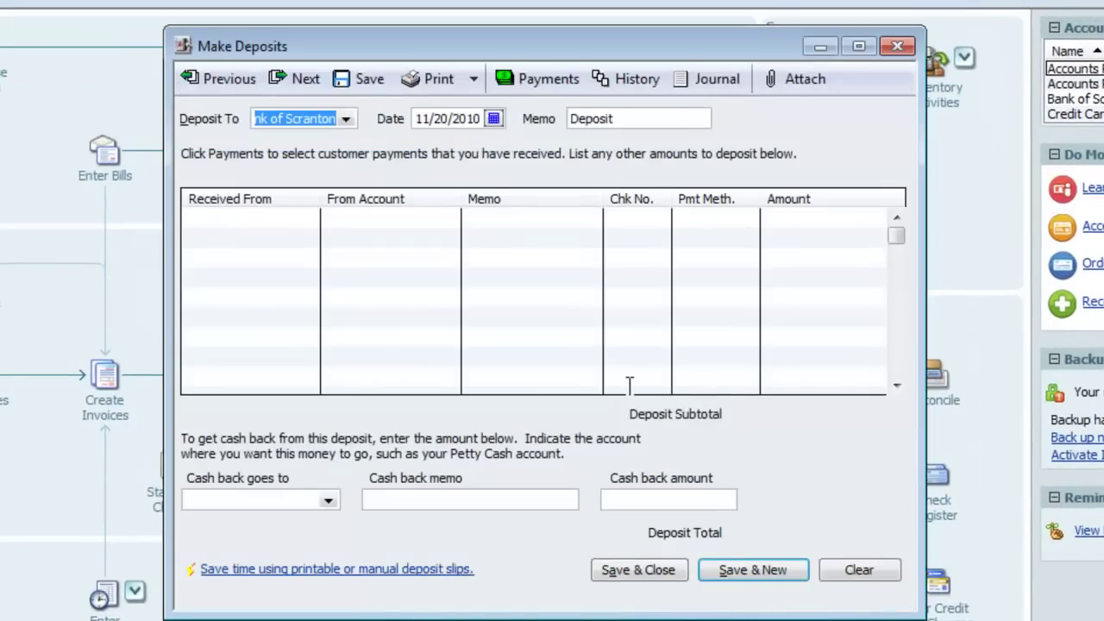
click(244, 218)
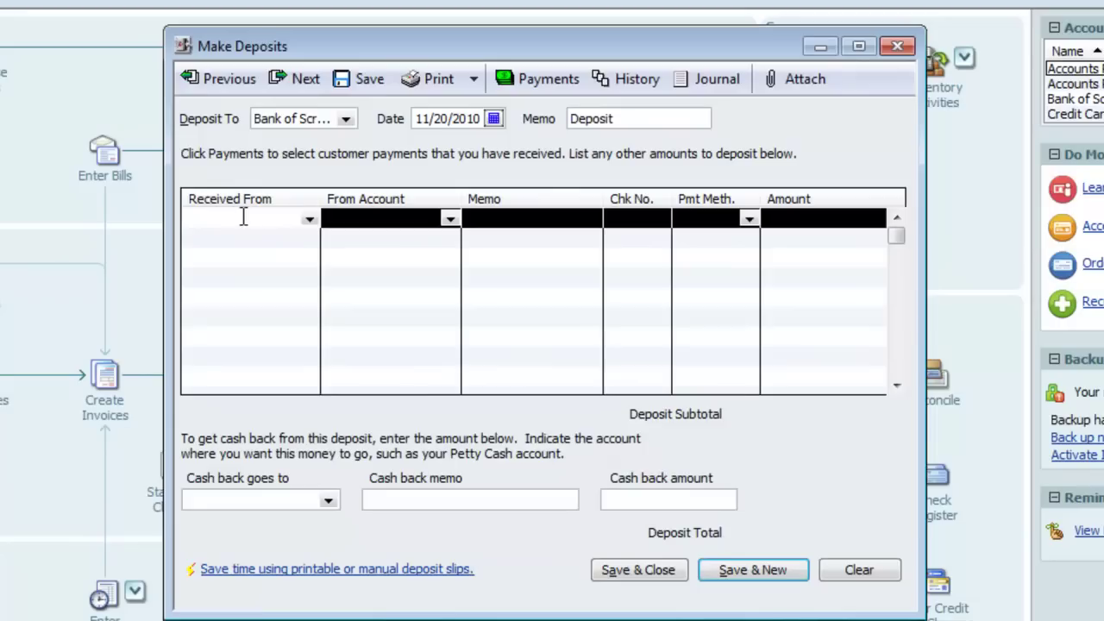
click(308, 219)
click(296, 237)
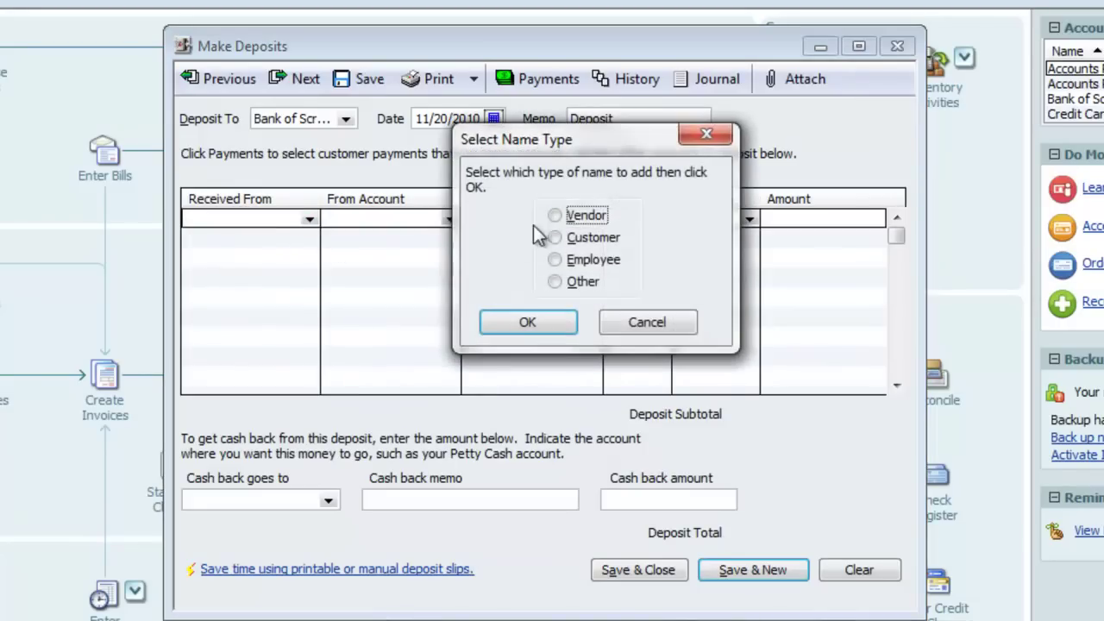
click(555, 215)
click(526, 322)
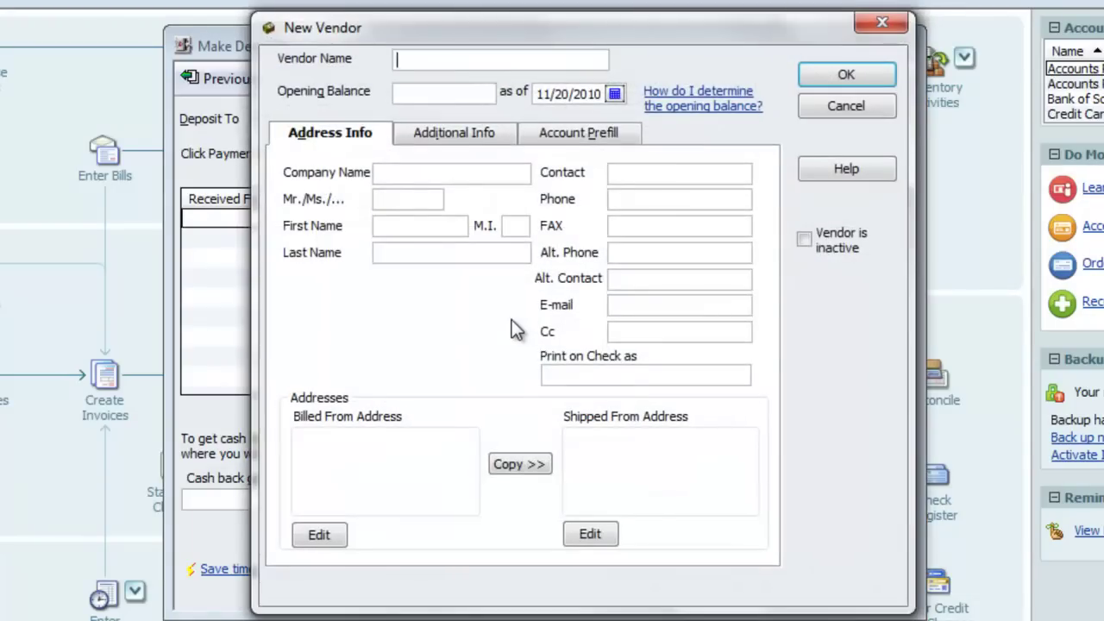
text(Finance Co.)
click(824, 76)
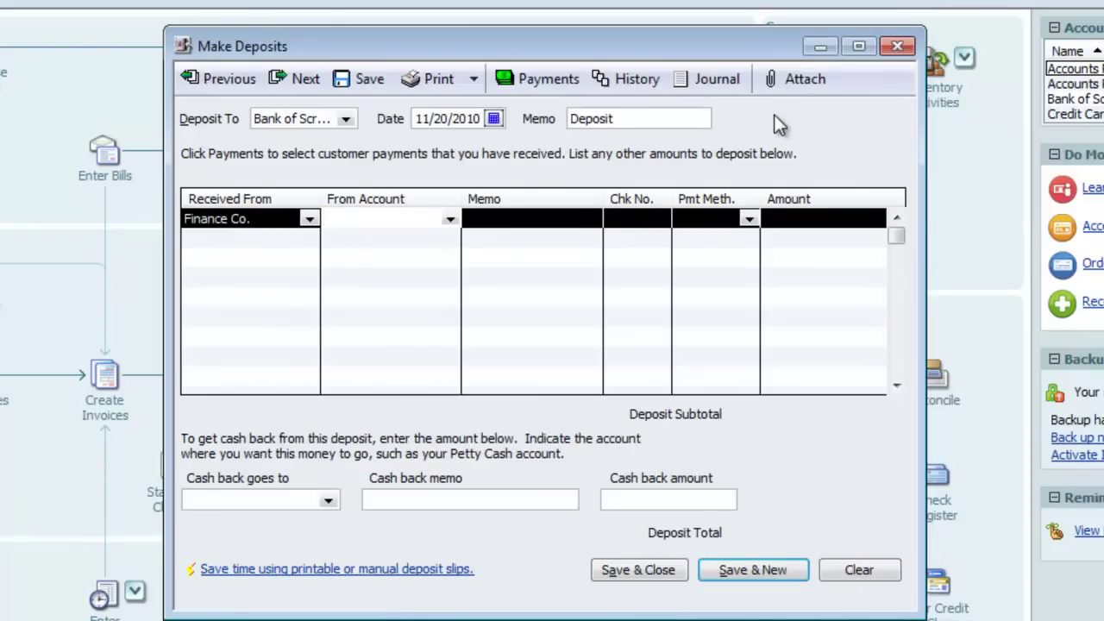
Fill the deposit line with account Truck Loan, memo "Truck Purchase" and amount 19,000, and save and close the deposit
text(Truck Loan)
key(Tab)
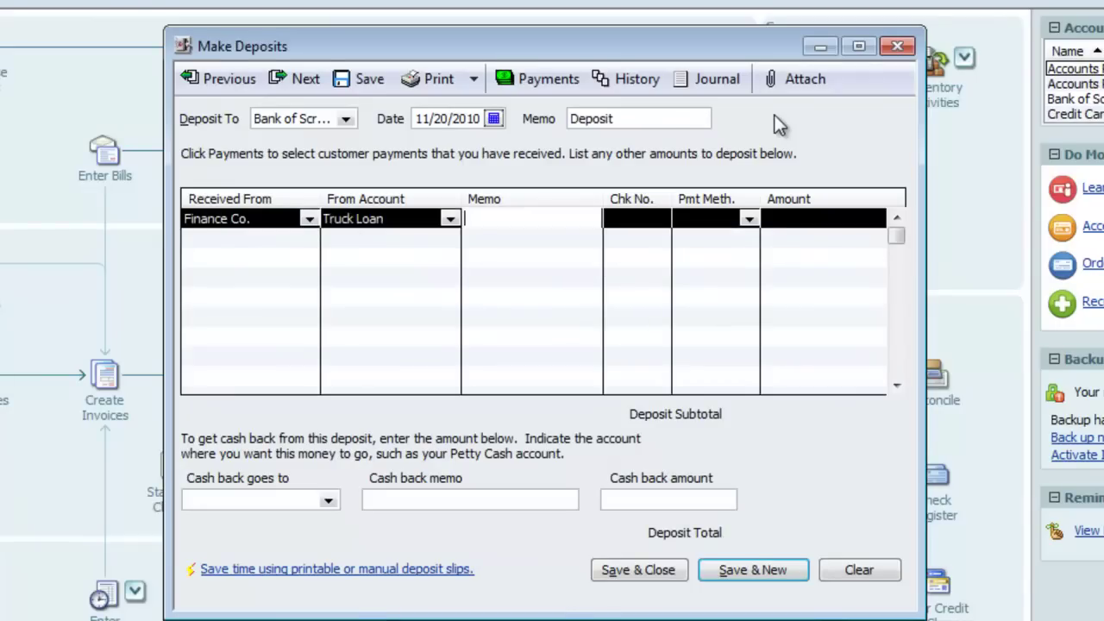
text(Truck Purchase)
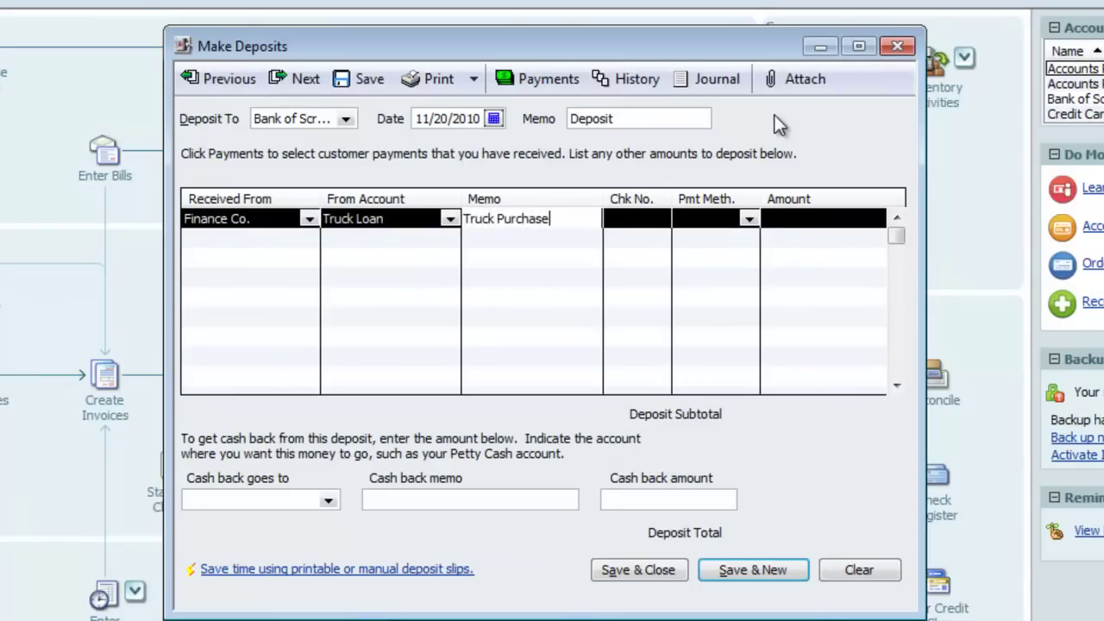
key(Tab)
key(Tab)
key(Tab)
text(19000)
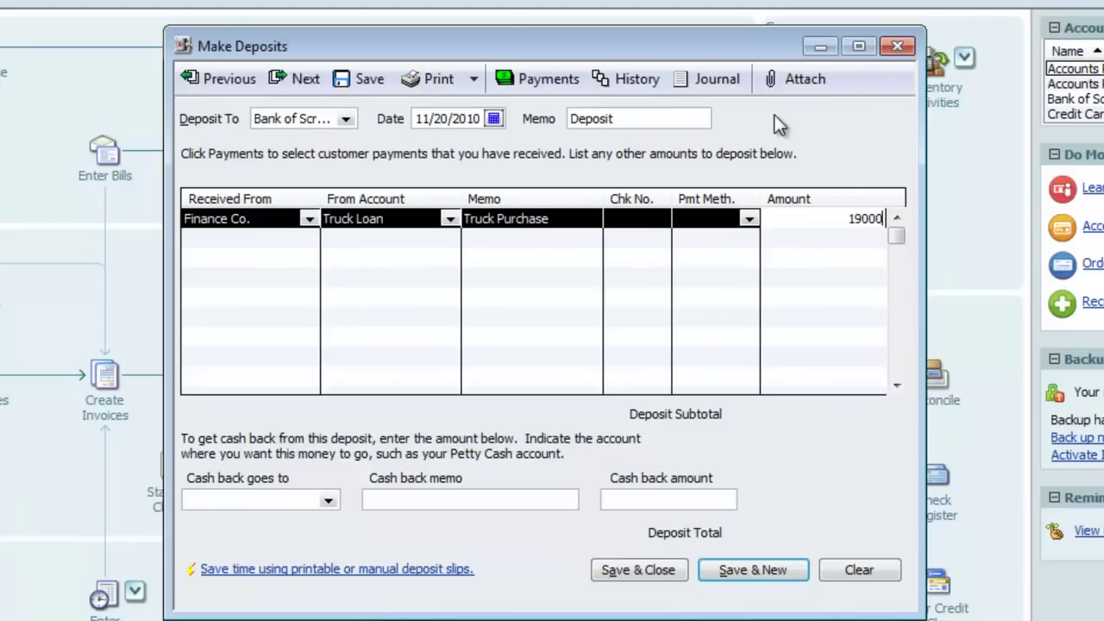
key(Tab)
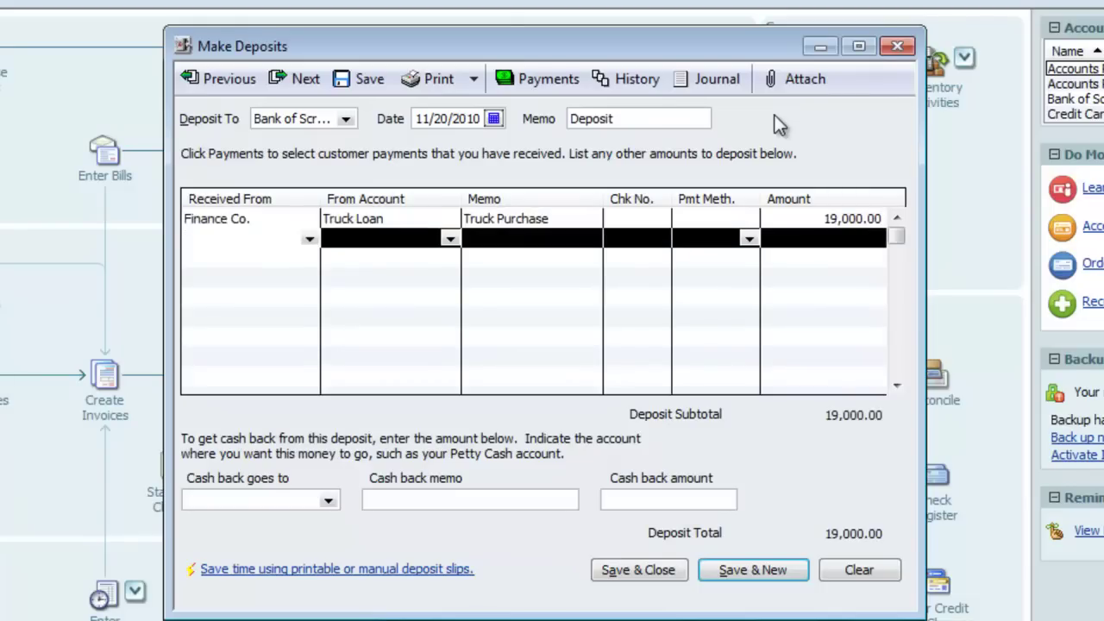
click(645, 573)
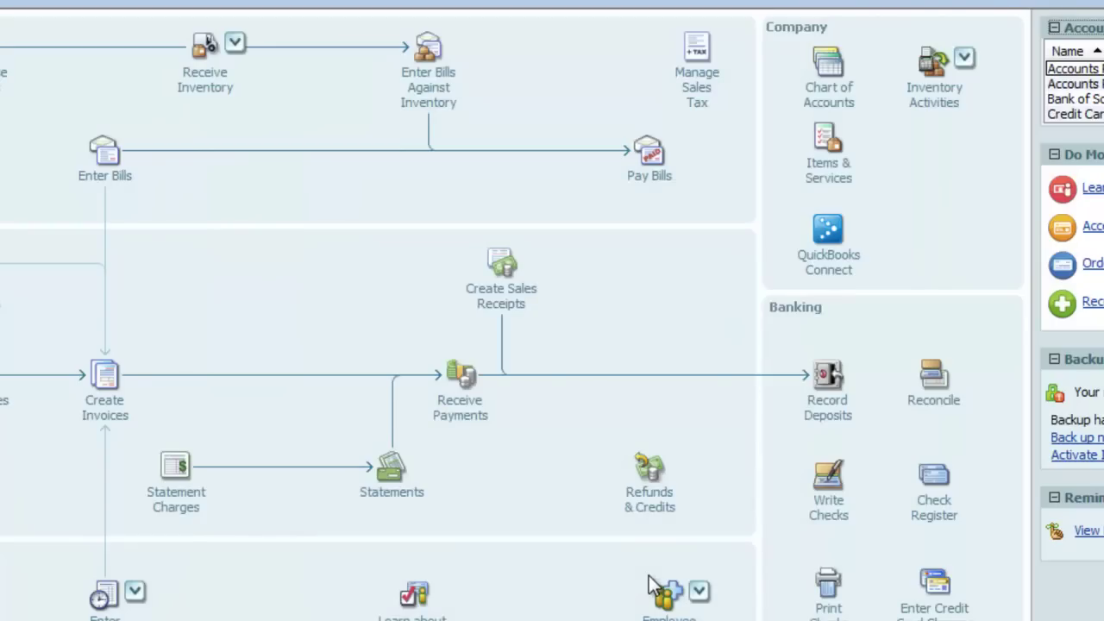
Start a check from Bank of Scranton and add Dealership as a new vendor to be its payee
click(838, 524)
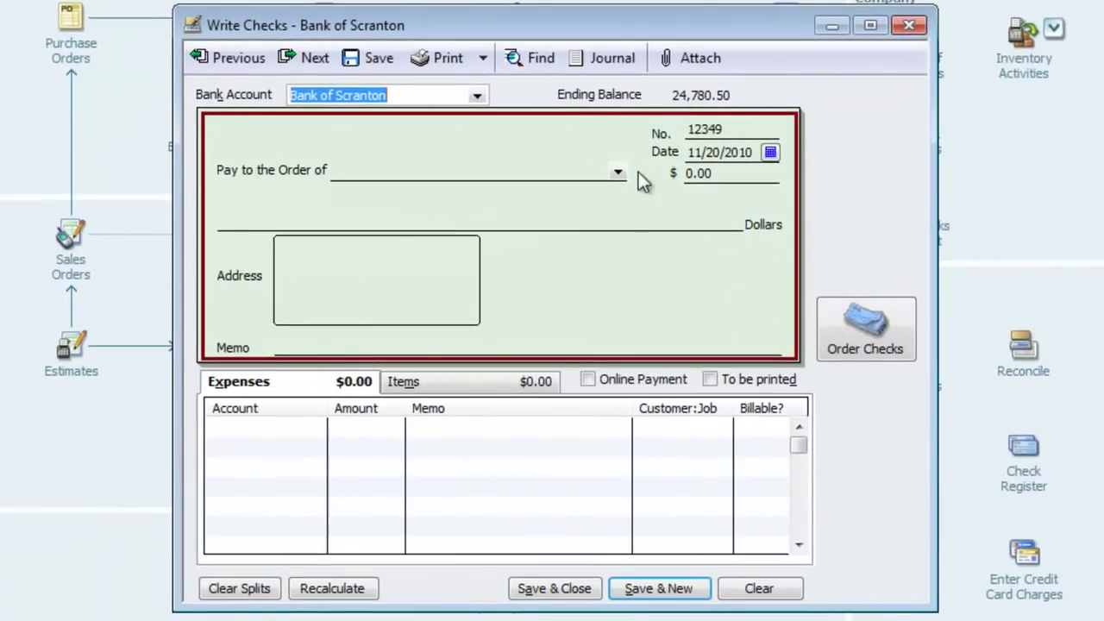
click(618, 172)
click(597, 193)
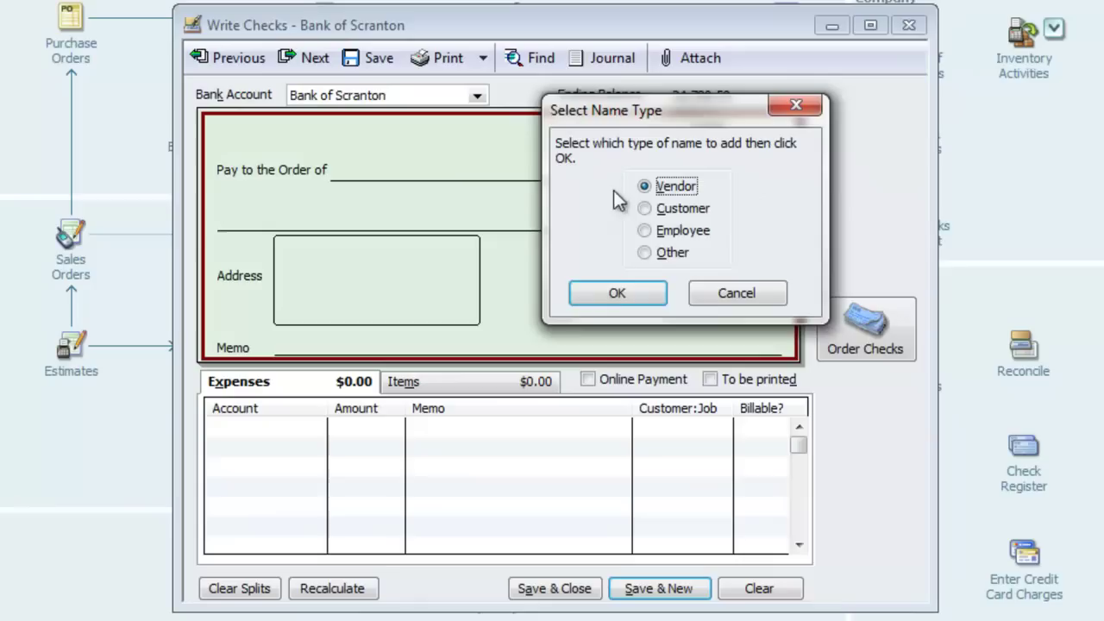
click(613, 296)
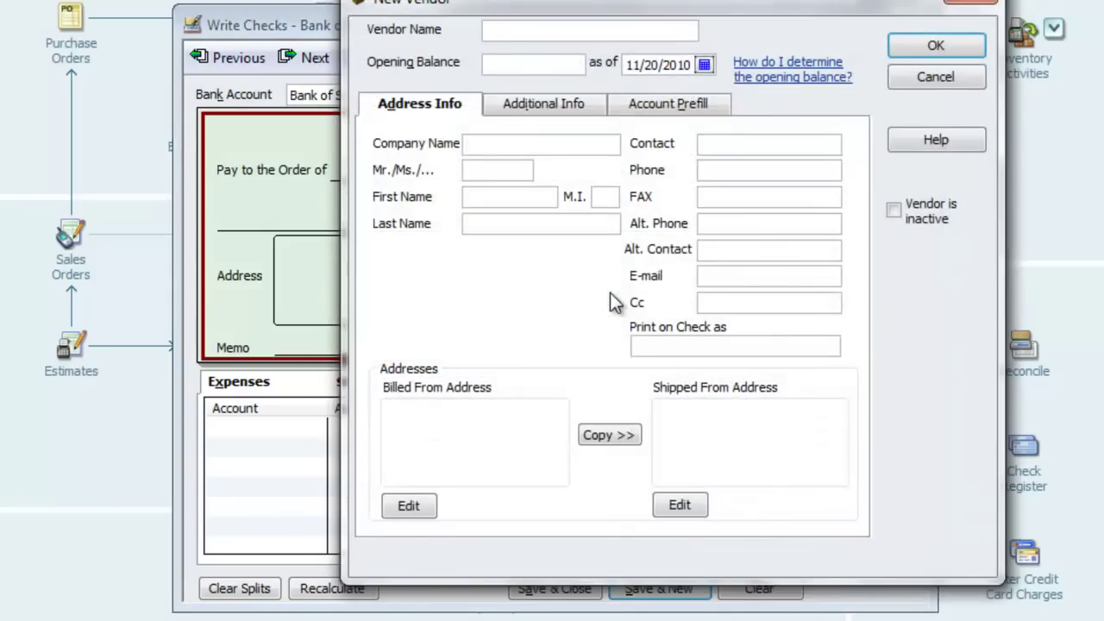
text(Dealership)
click(931, 49)
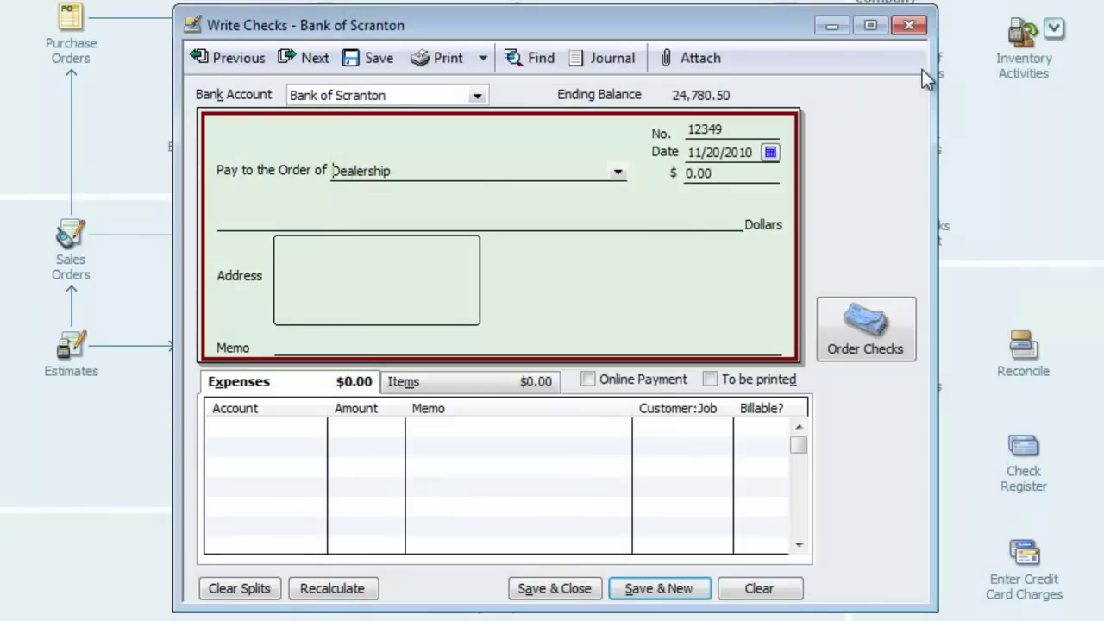
Enter a Delivery Truck expense line of 20,000 with memo "Truck Purchase" on the check, and save and close it
click(238, 424)
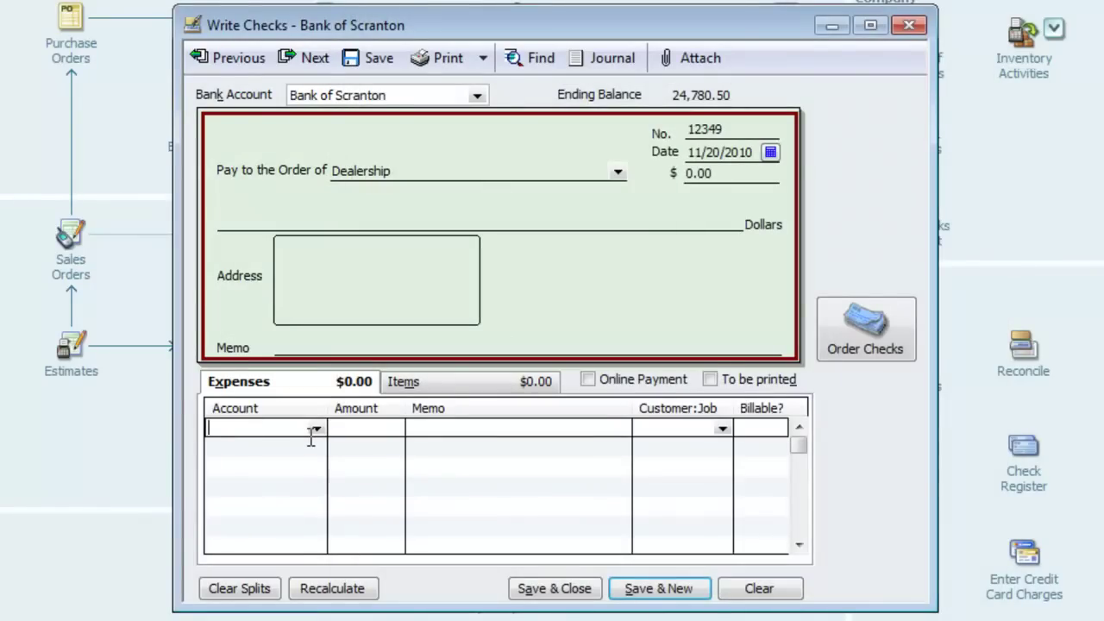
text(Delivery Truck)
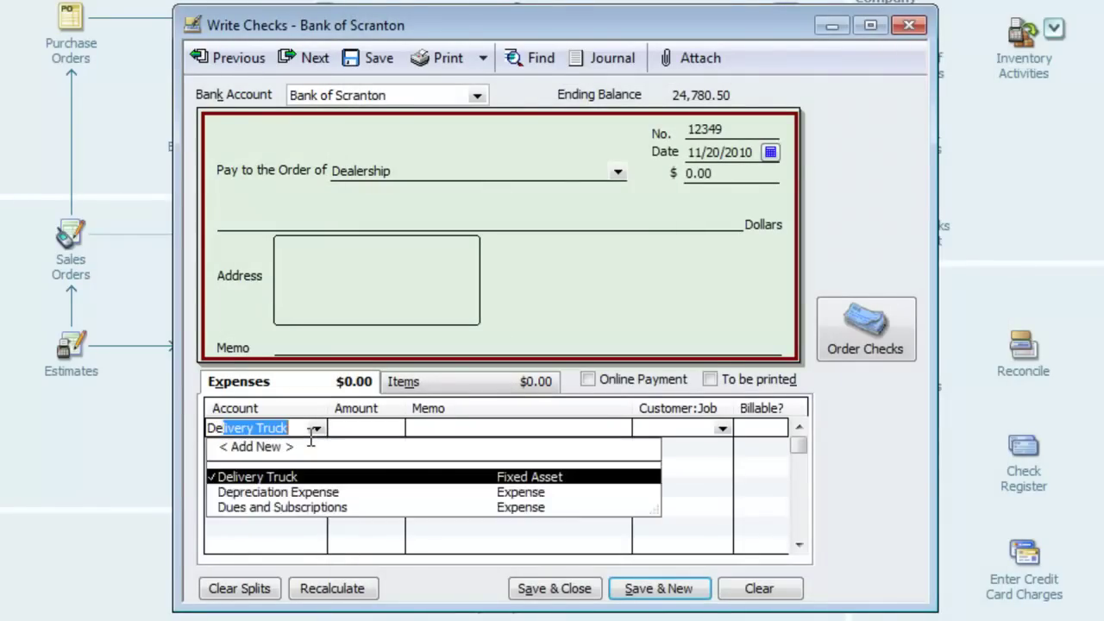
key(Tab)
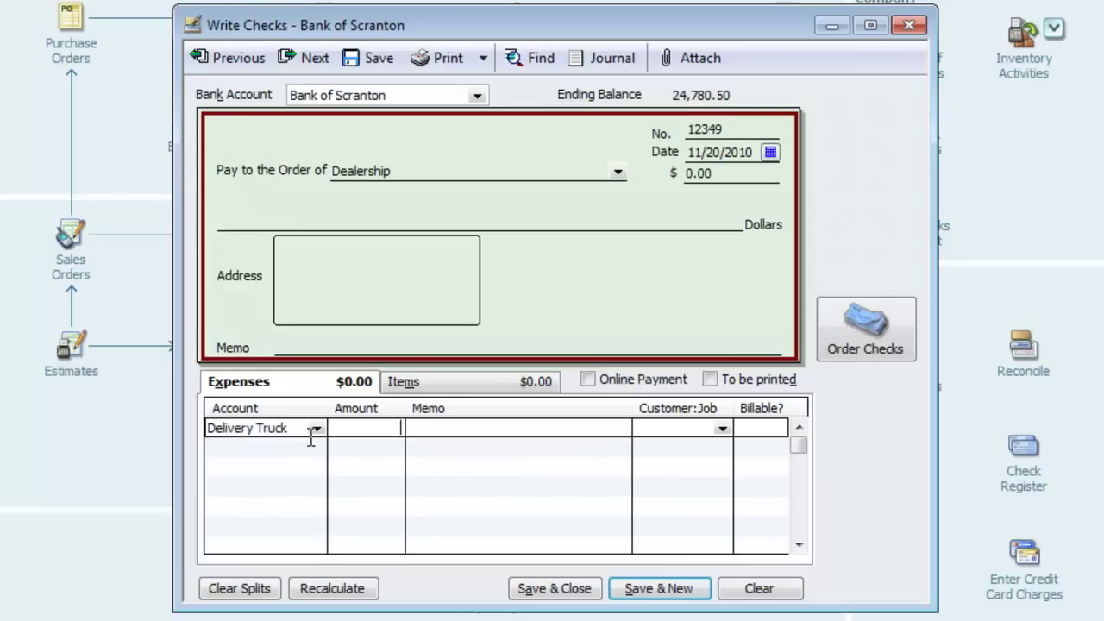
text(20,000)
key(Tab)
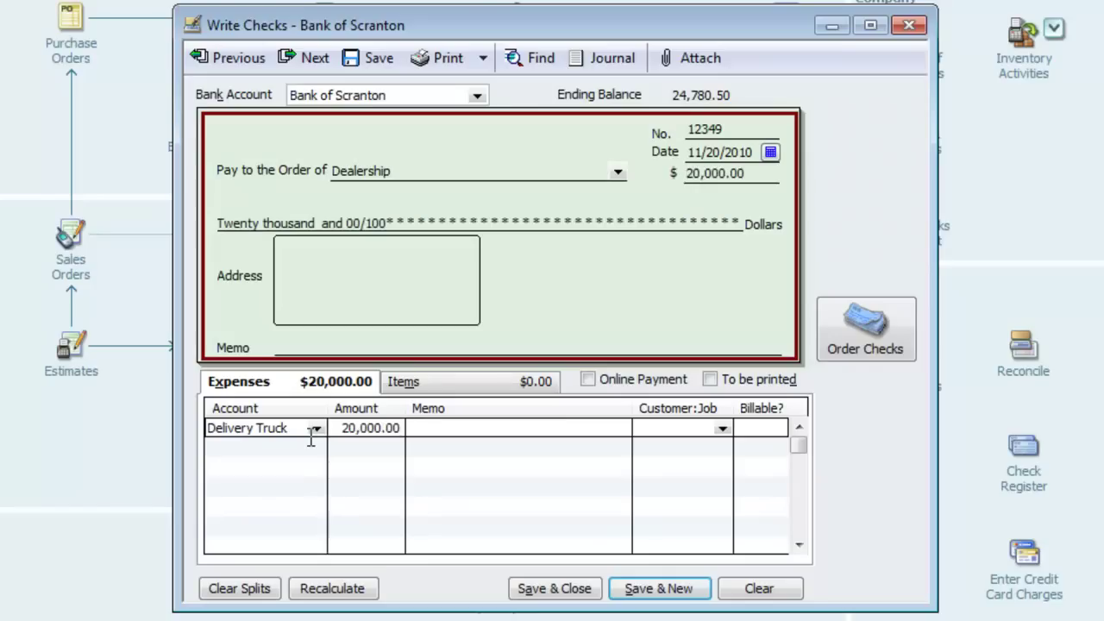
text(Truck Purchas)
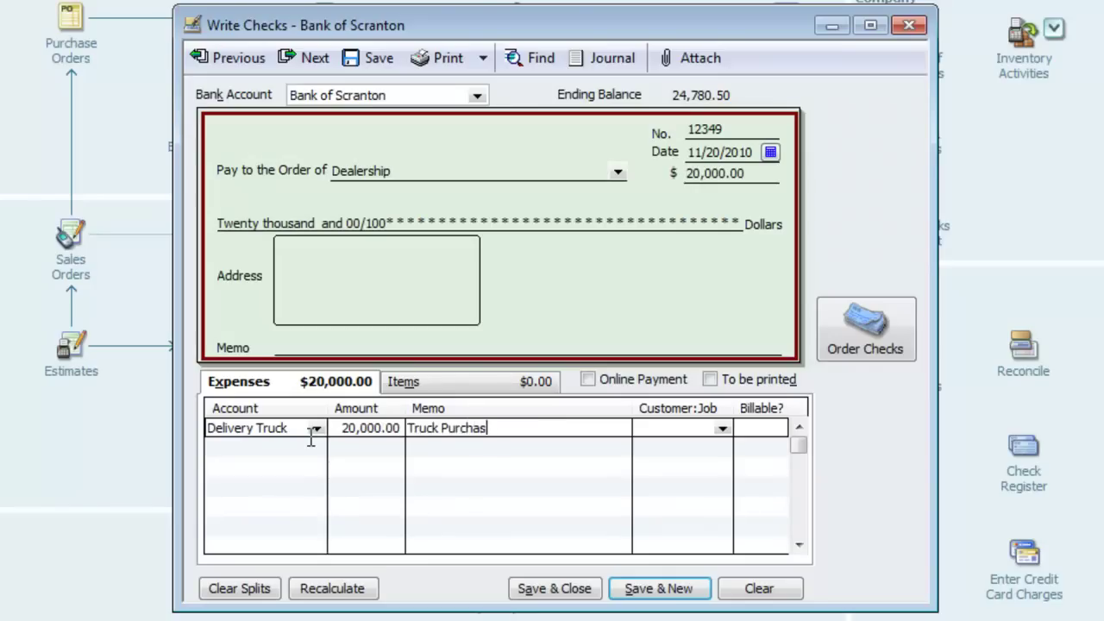
text(e)
click(530, 597)
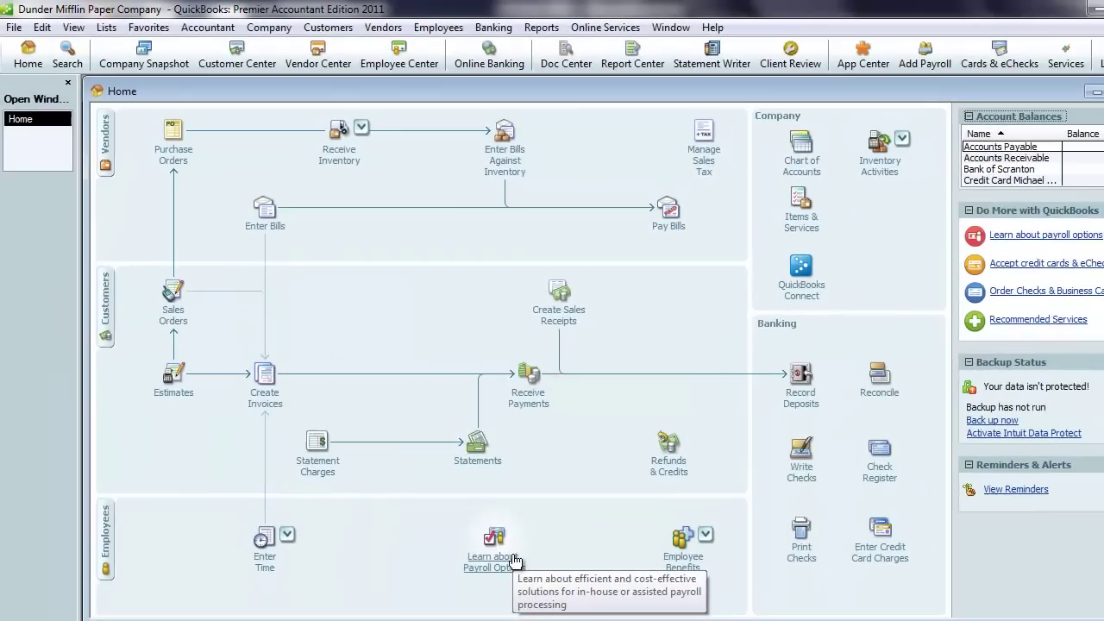
Run the standard Balance Sheet report and examine the bank balance, fixed assets and liabilities
click(542, 28)
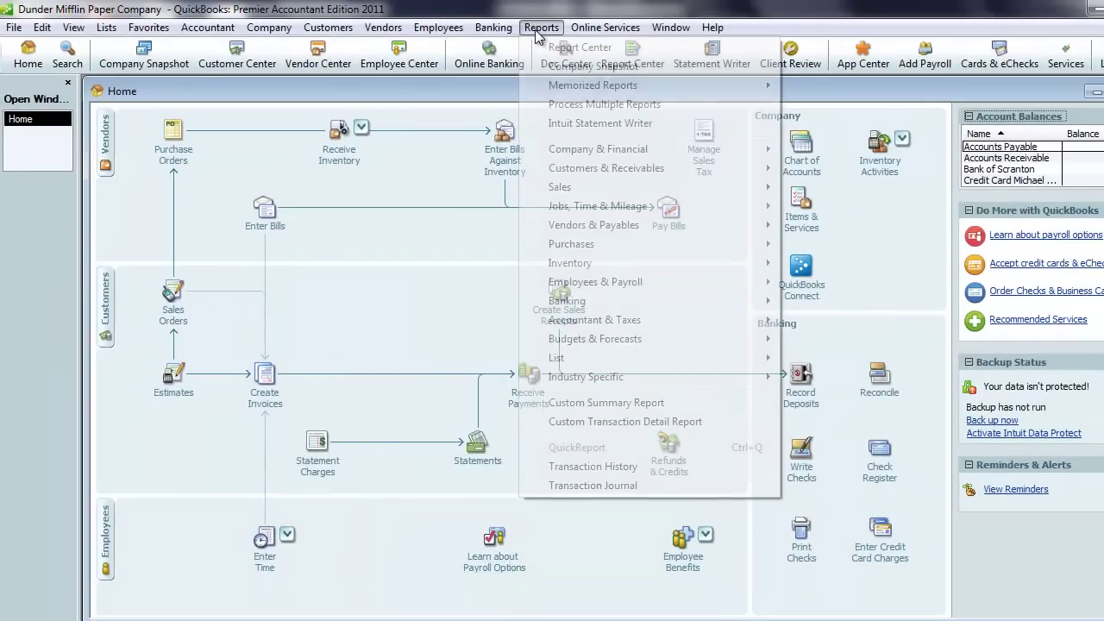
mouse_move(604, 150)
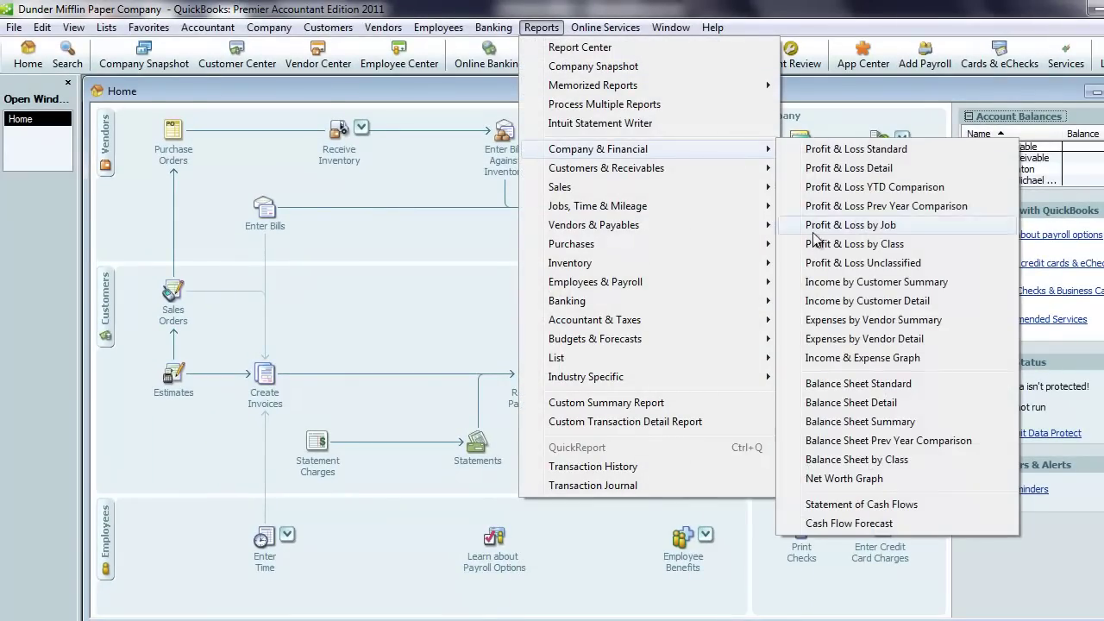
click(813, 387)
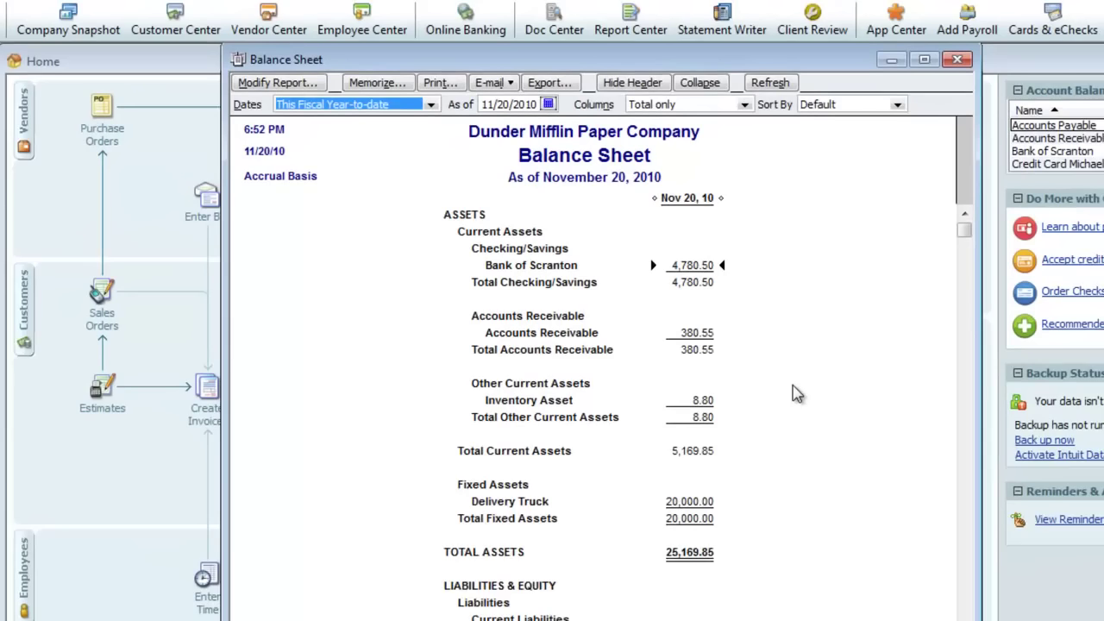
scroll(770, 312, down, 4)
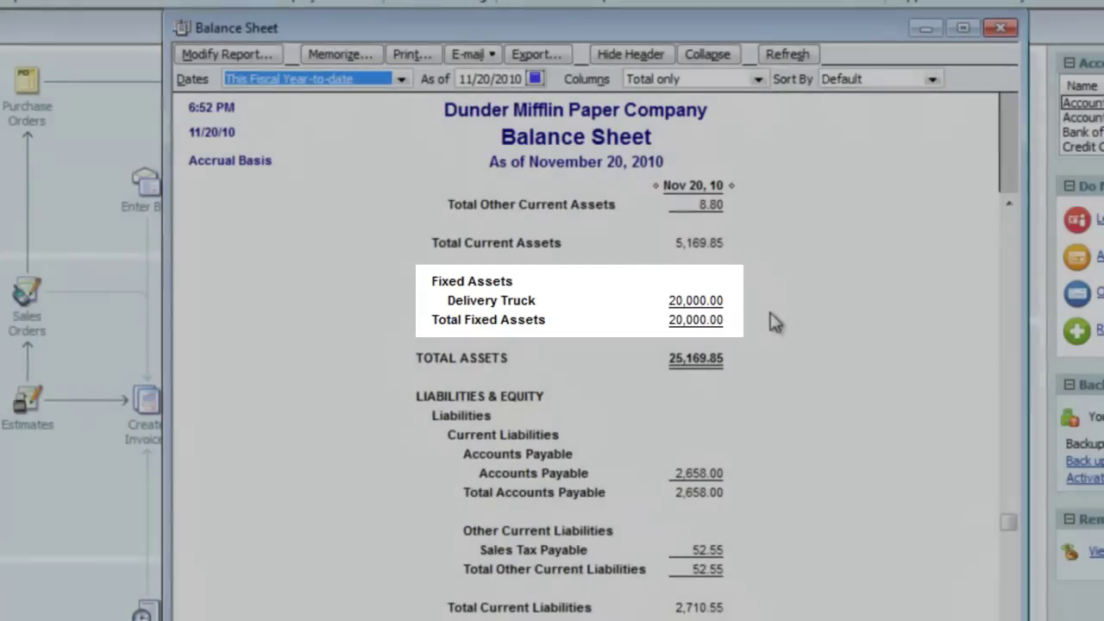
scroll(770, 314, down, 1)
scroll(770, 314, down, 2)
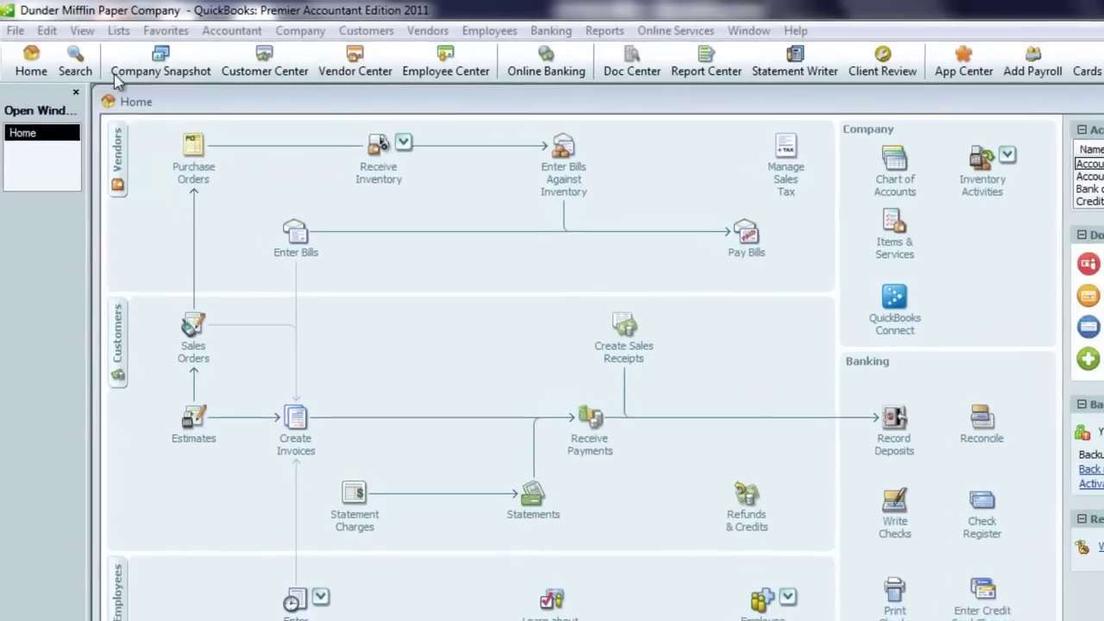
View the Fixed Asset Item List with its new item entry, and the Items section of a blank check
click(106, 28)
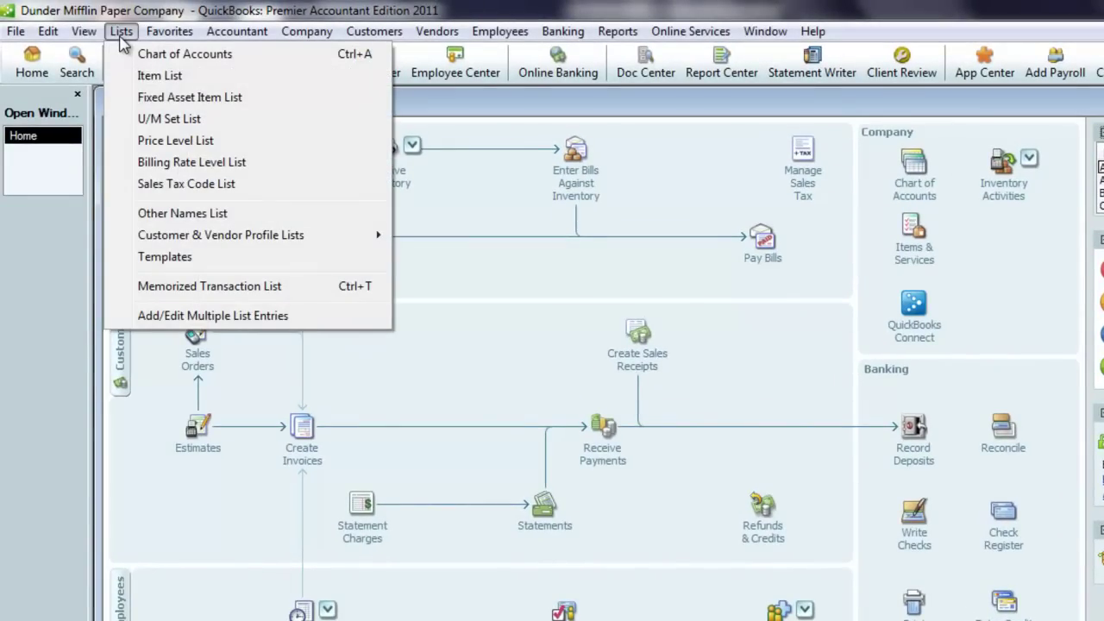
click(143, 98)
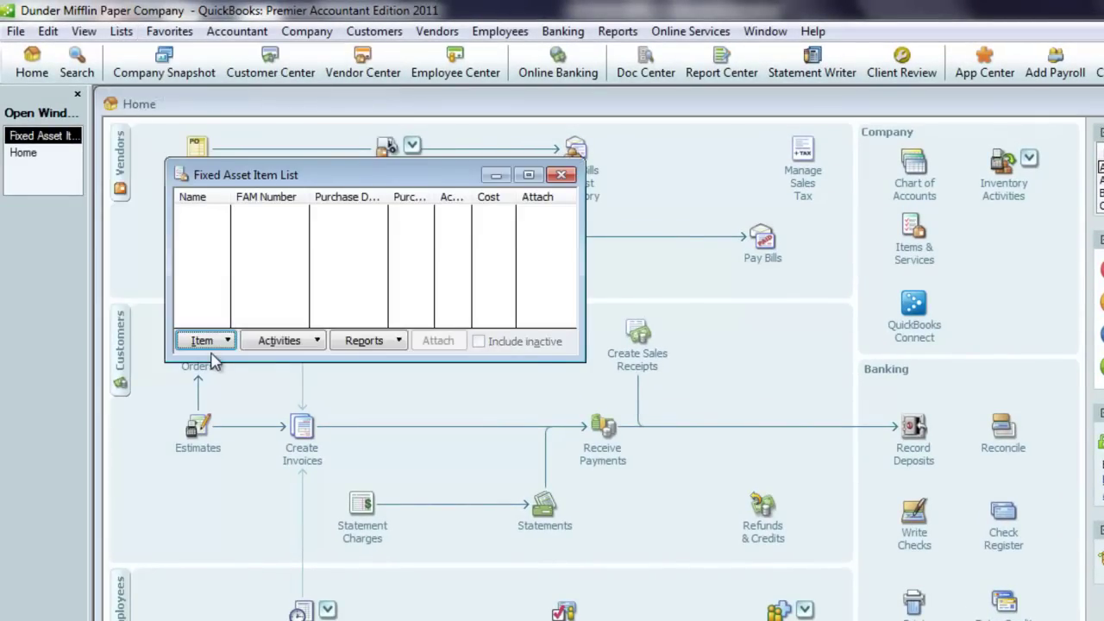
key(ctrl+n)
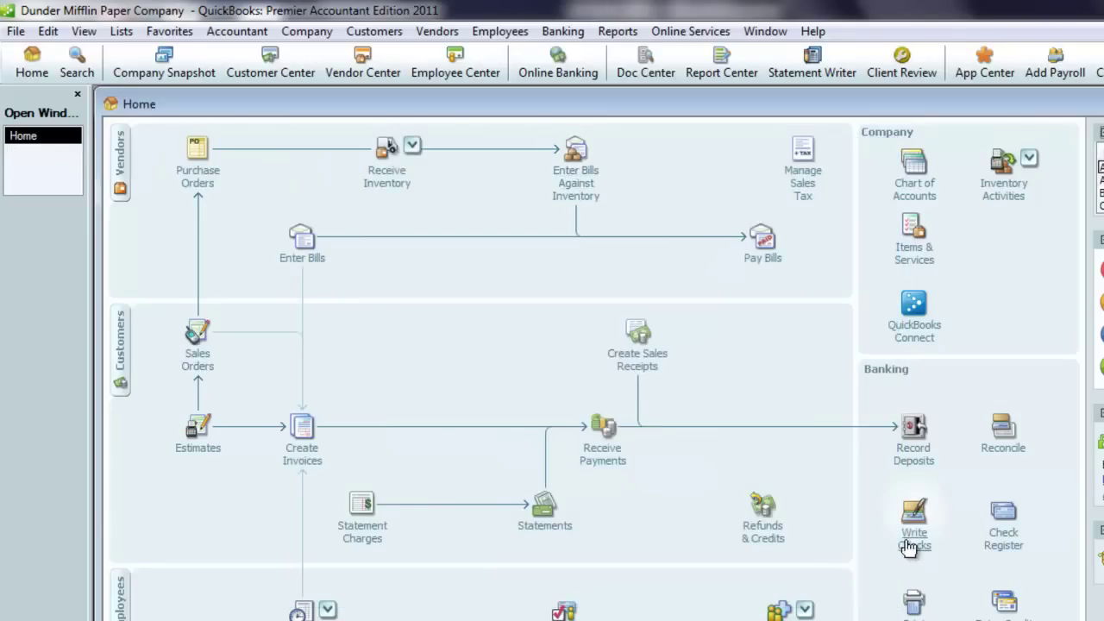
click(907, 540)
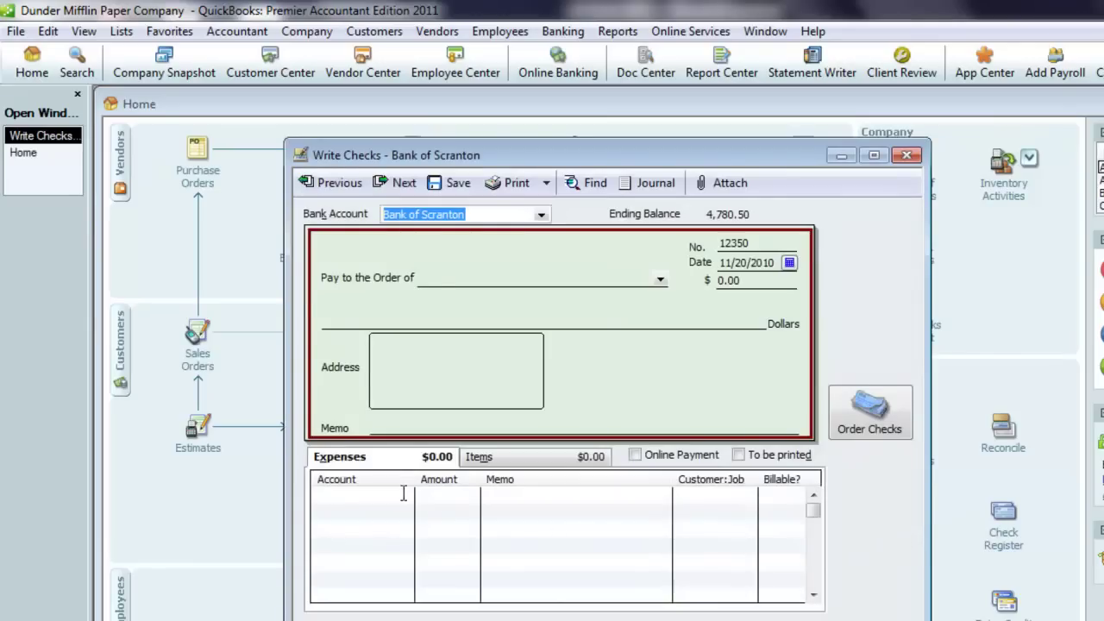
click(490, 457)
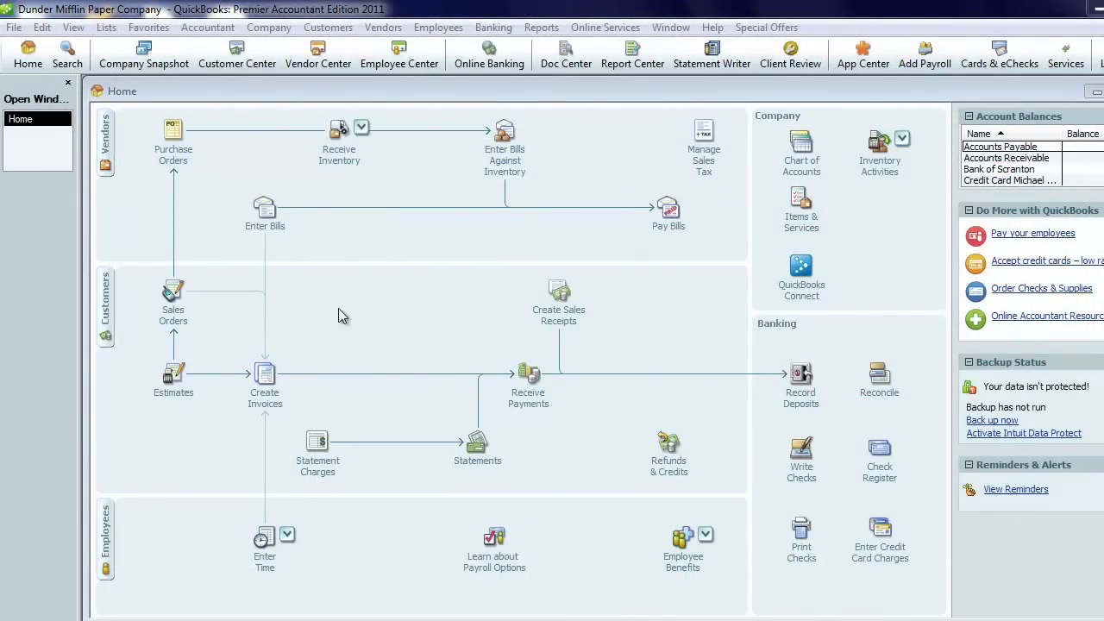
Start a bill from Finance Co. with Truck Loan and Interest Expense as its two expense account lines
click(263, 233)
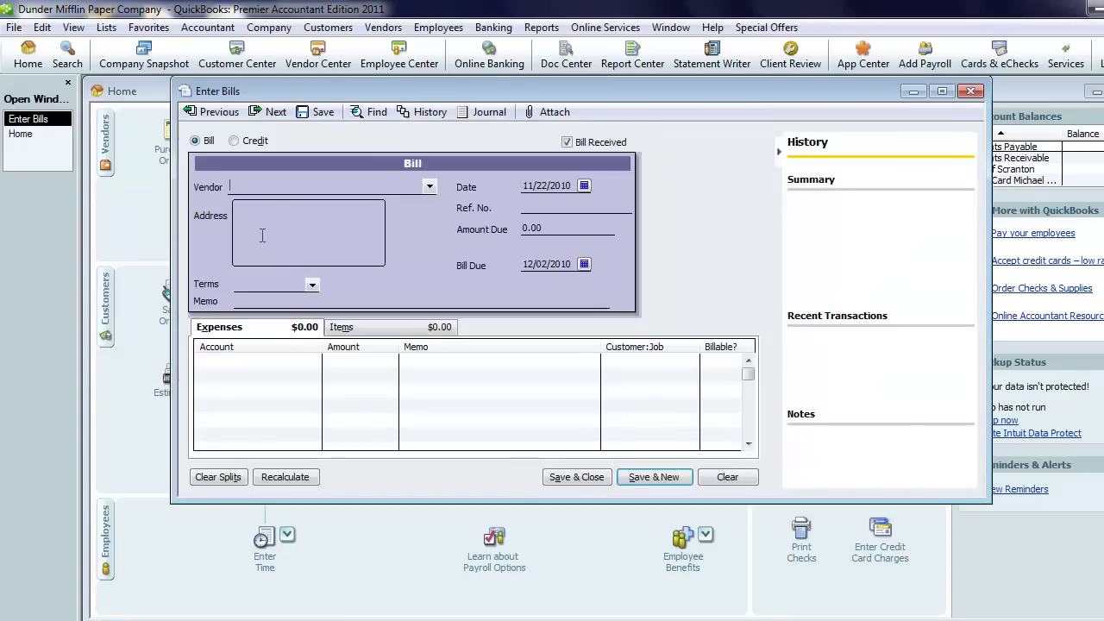
text(F)
key(Tab)
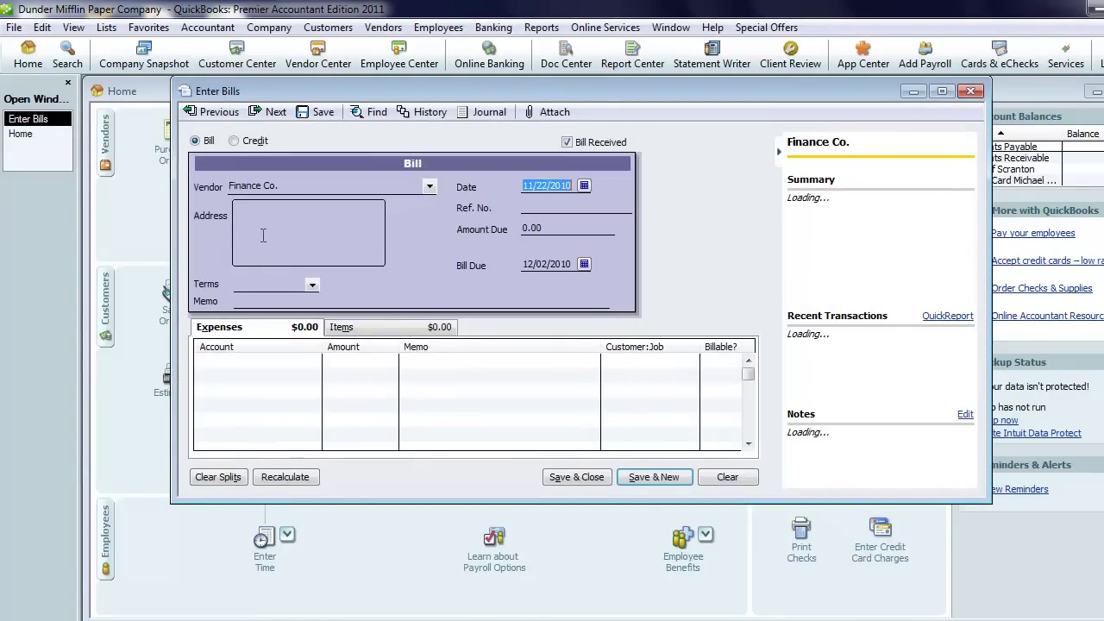
click(244, 360)
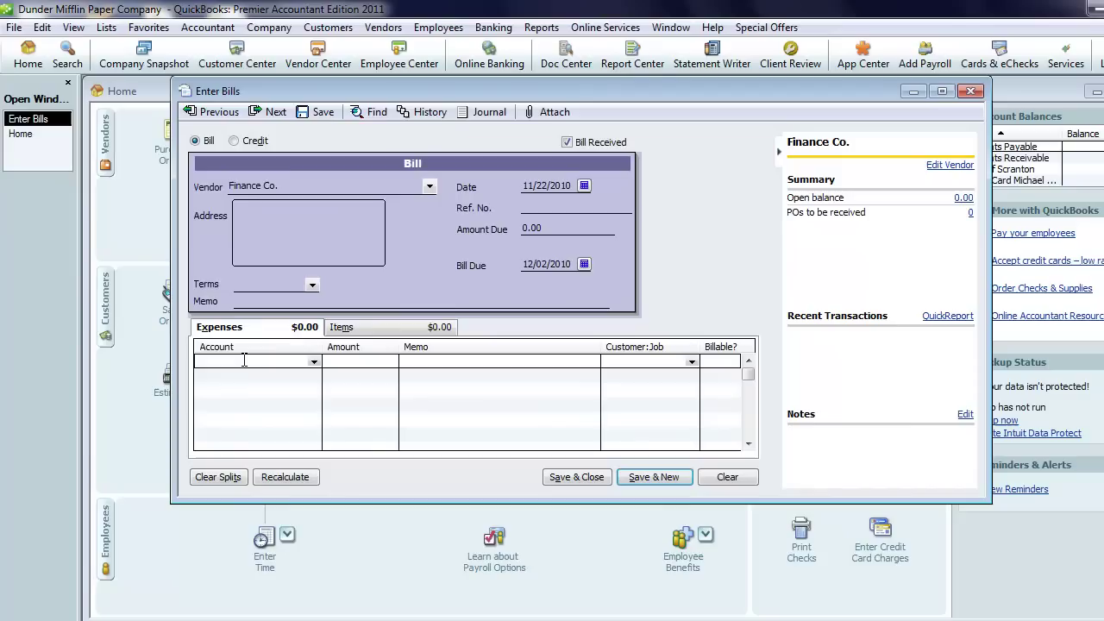
text(Truck Loan)
key(Tab)
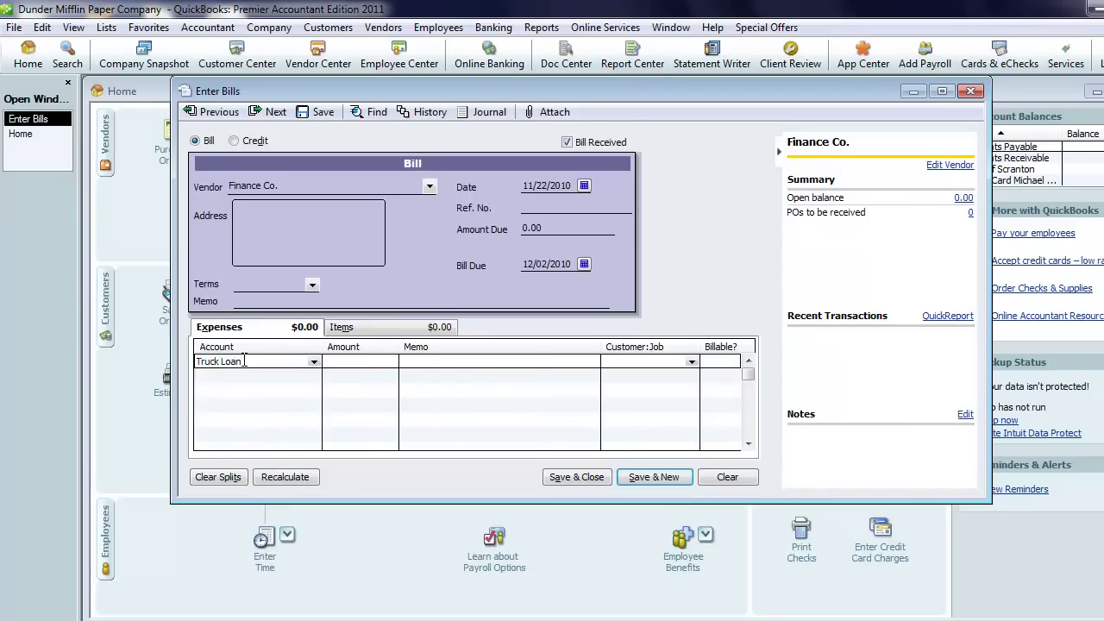
key(Down)
text(Int)
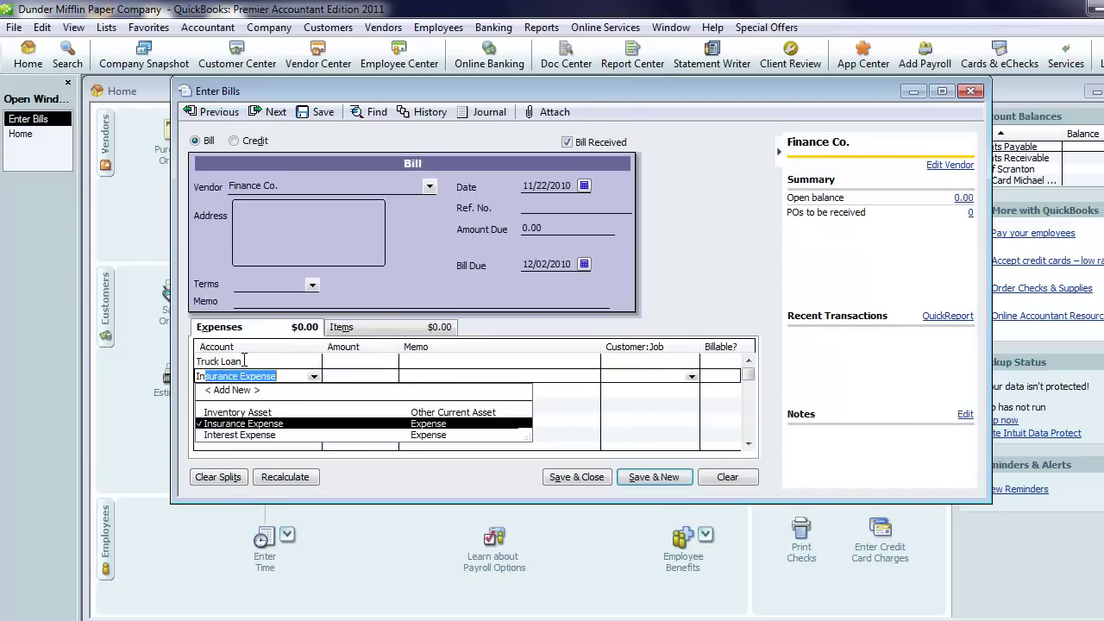
key(Tab)
key(Tab)
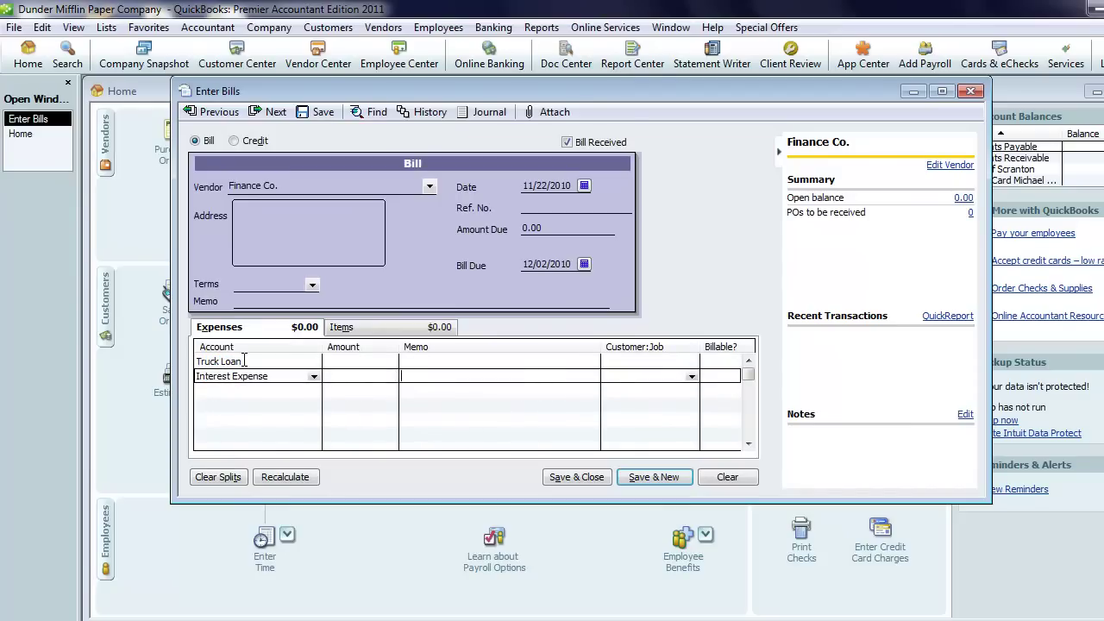